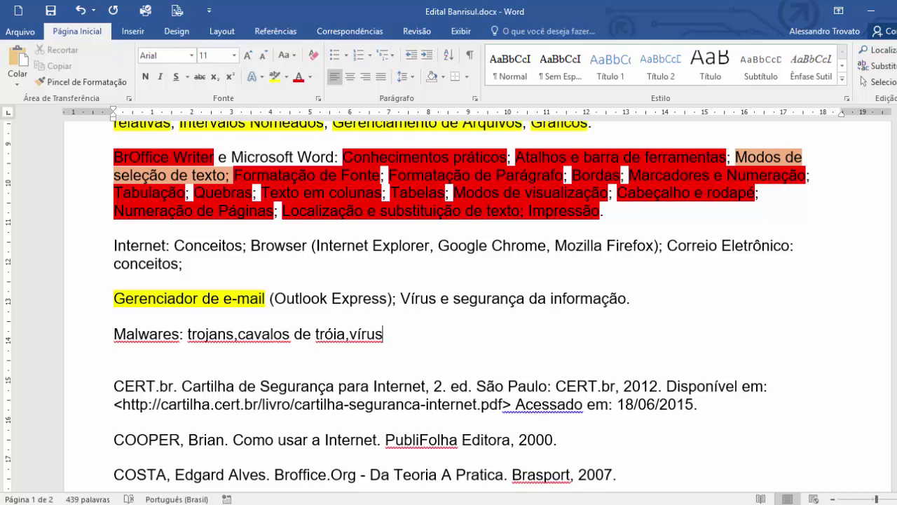
# - Delete the line "Malwares: trojans,cavalos de tróia,vírus" below the e-mail manager paragraph
pyautogui.hotkey('shift', 'Home')
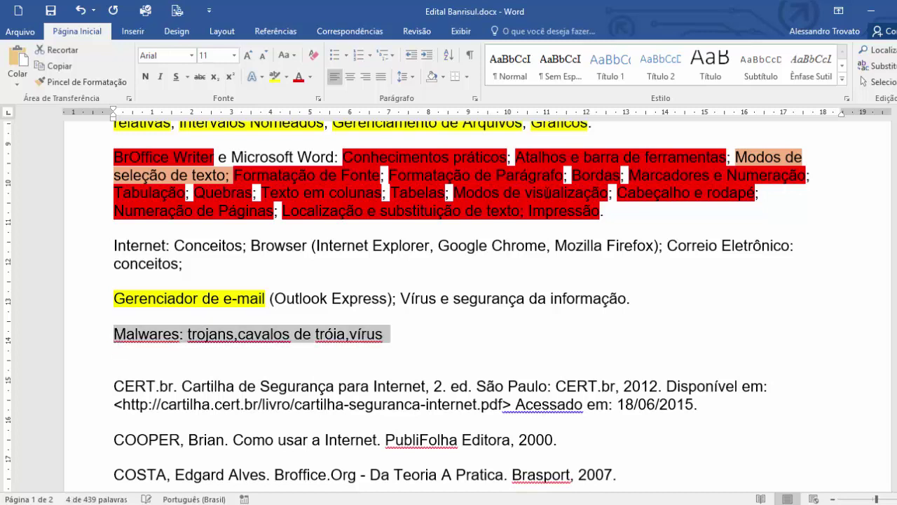
pyautogui.press('Delete')
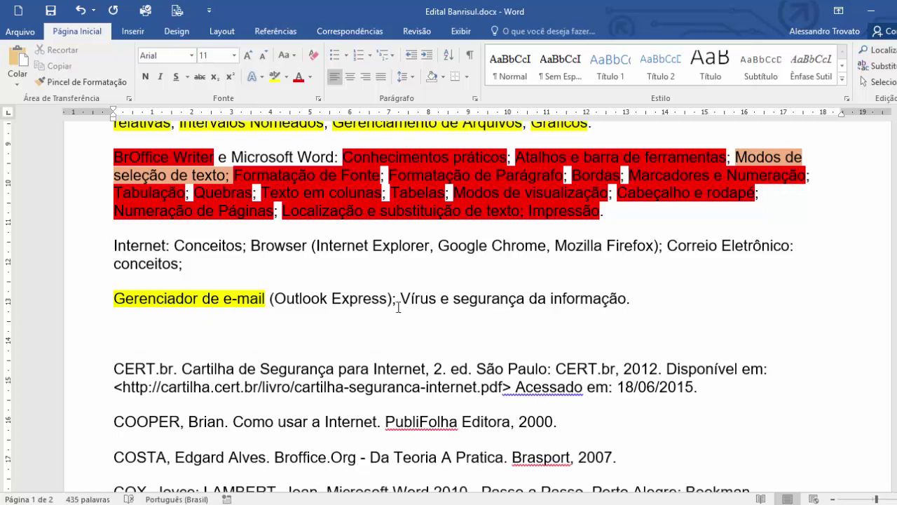
pyautogui.doubleClick(410, 298)
pyautogui.click(402, 316)
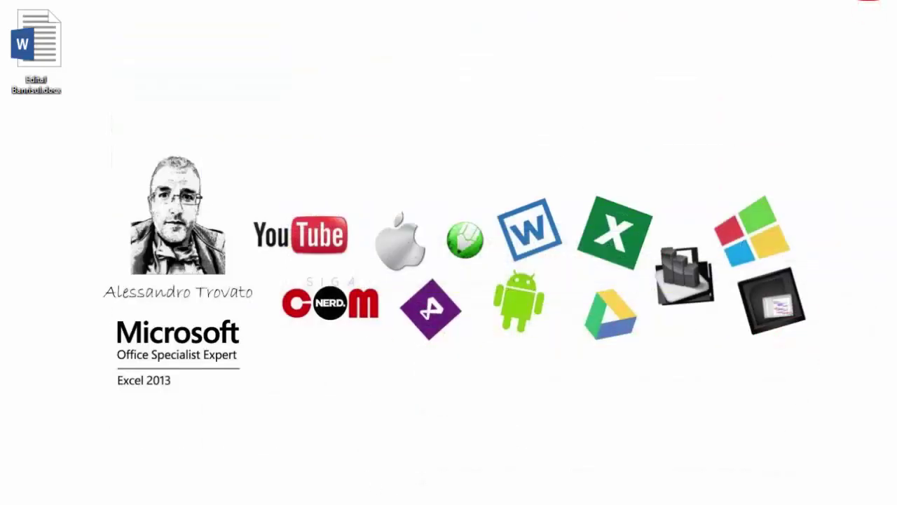
# - Switch to Outlook and read the "[Bulk] Fwd: Pedido de Orçamento" message with the HTML attachment, then close it
pyautogui.click(459, 290)
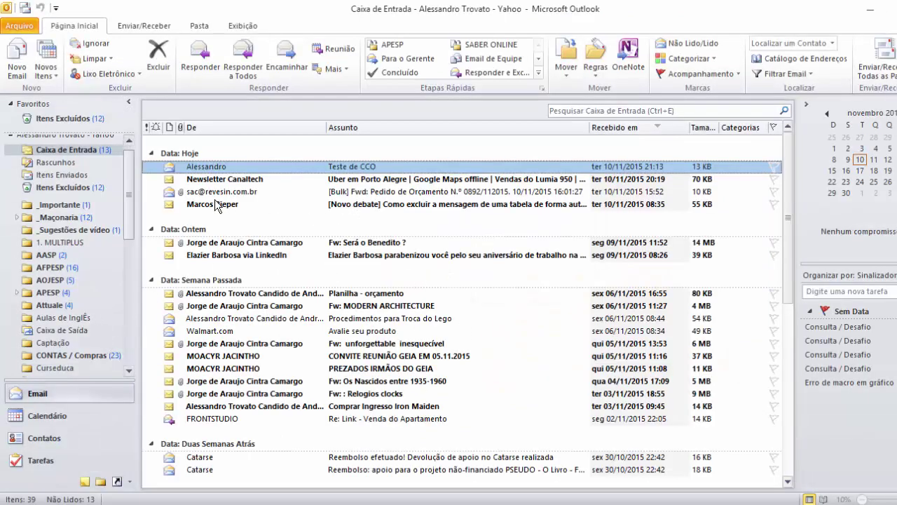
pyautogui.doubleClick(382, 193)
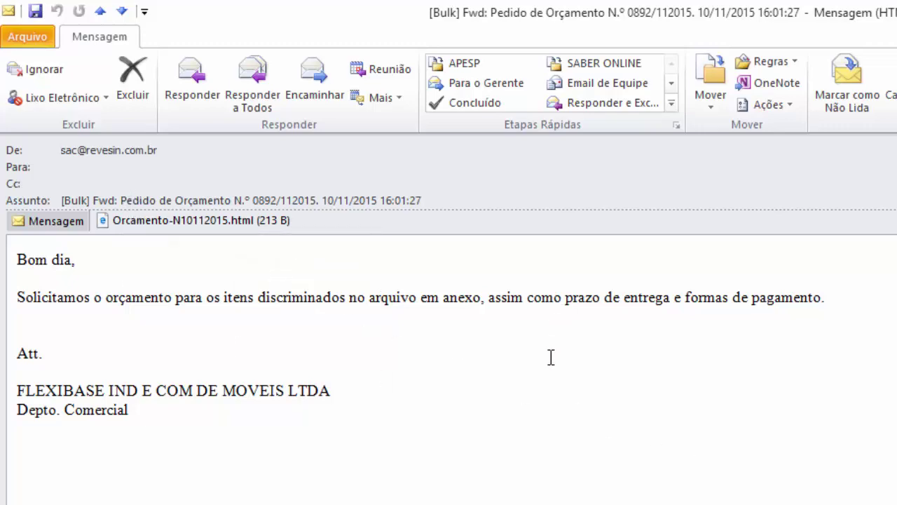
pyautogui.press('Escape')
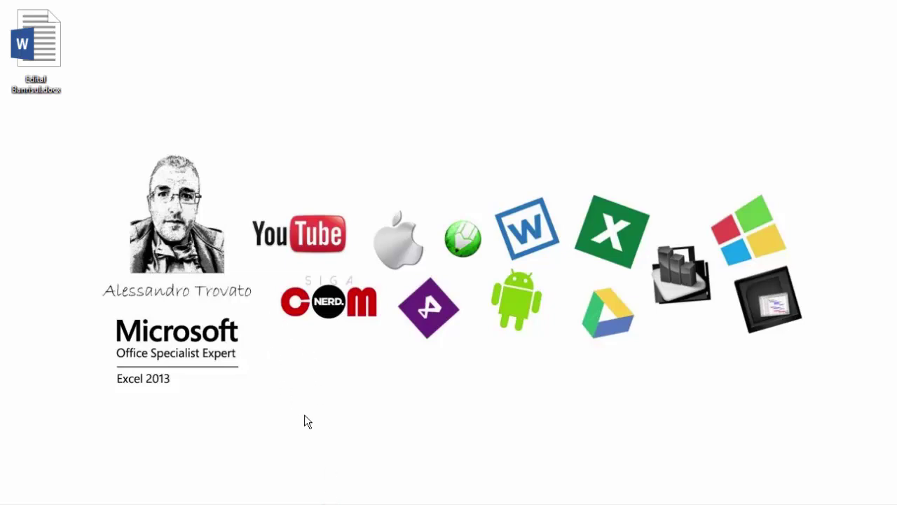
# - Switch to File Explorer and open the Downloads folder
pyautogui.click(312, 497)
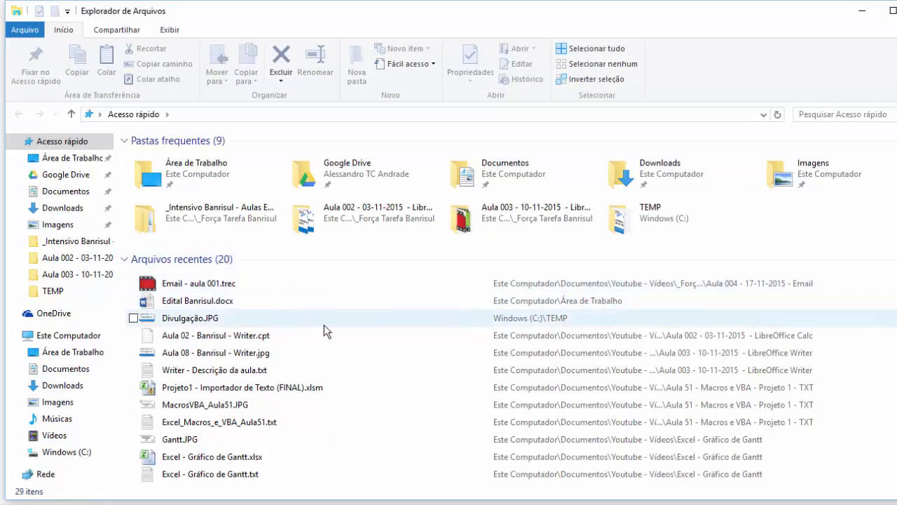
pyautogui.doubleClick(567, 172)
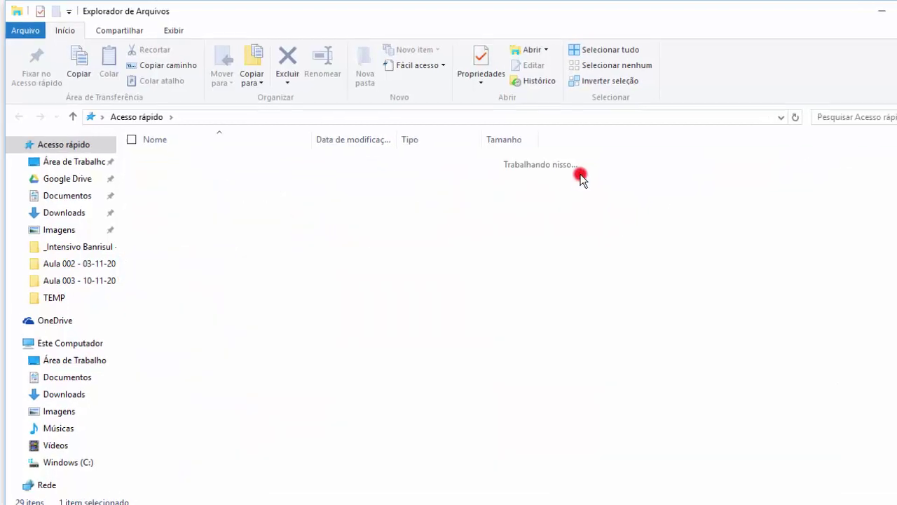
pyautogui.hotkey('alt', 'Left')
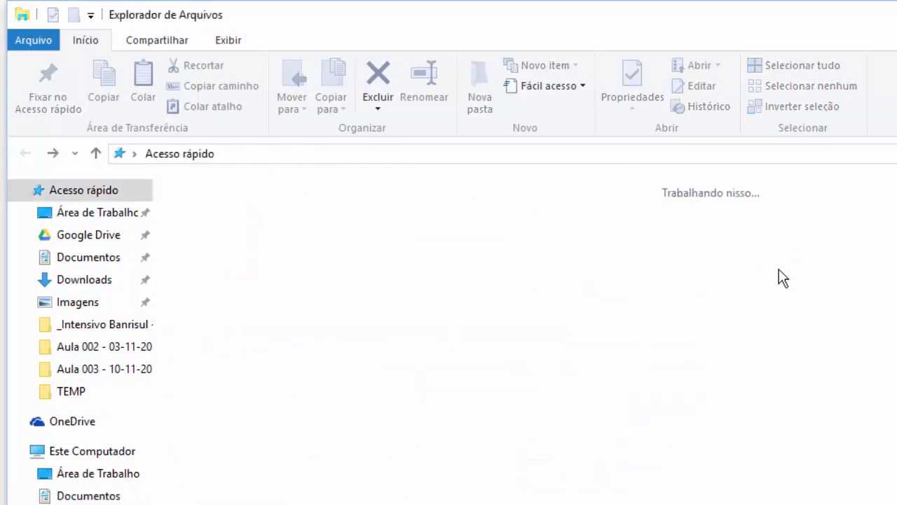
pyautogui.doubleClick(874, 231)
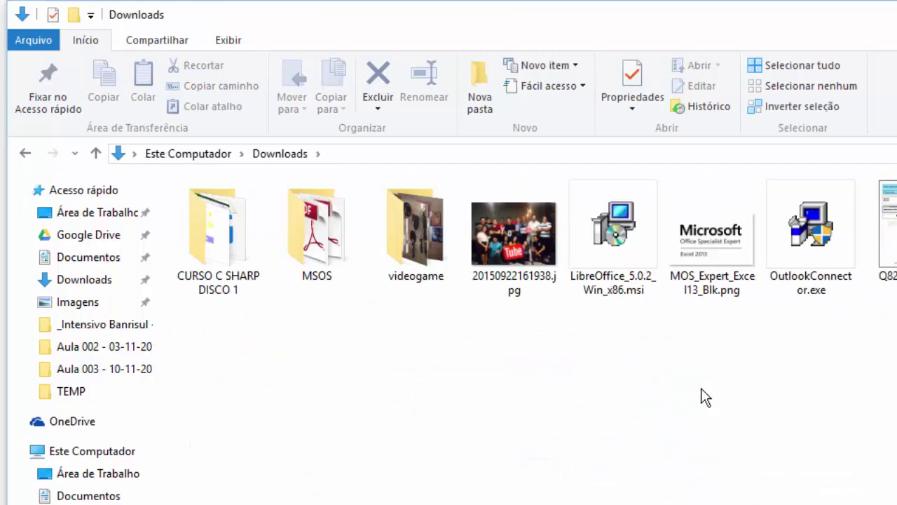
# - Try to scan OutlookConnector.exe in the Downloads folder with the Avast antivirus
pyautogui.rightClick(799, 238)
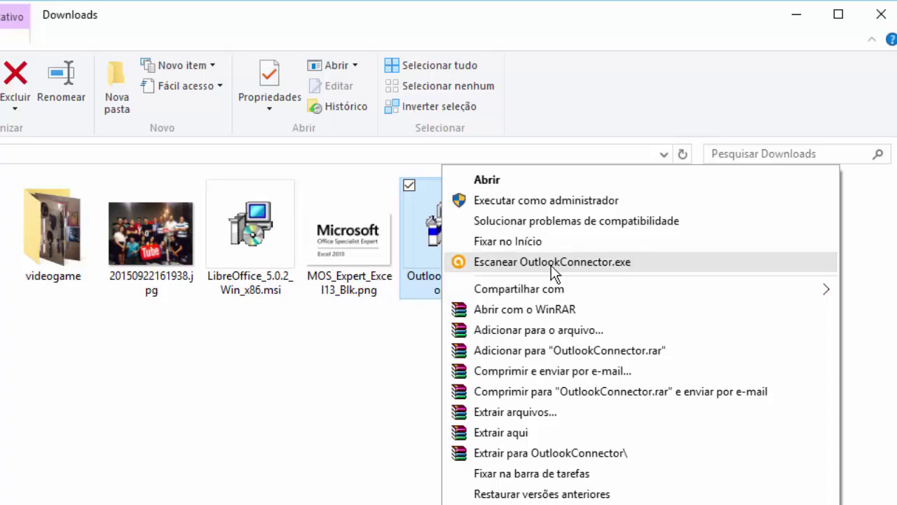
pyautogui.click(550, 261)
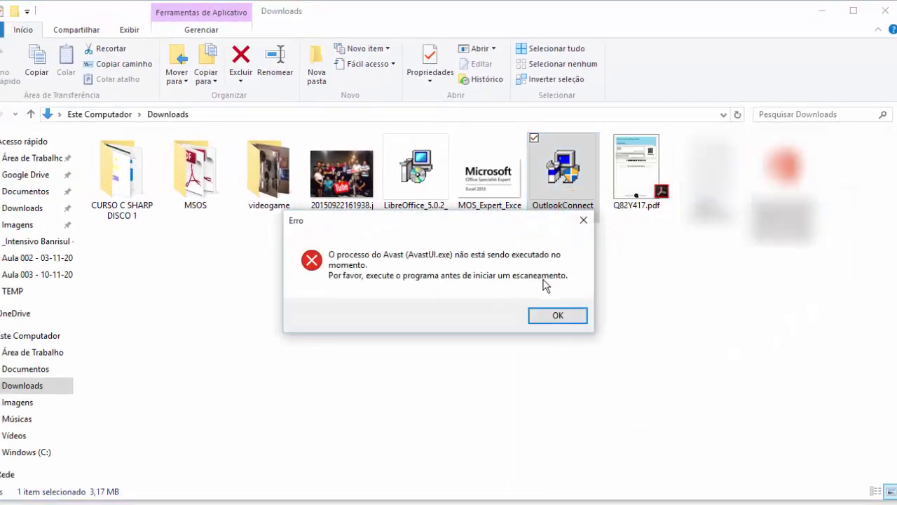
pyautogui.click(560, 317)
pyautogui.rightClick(568, 187)
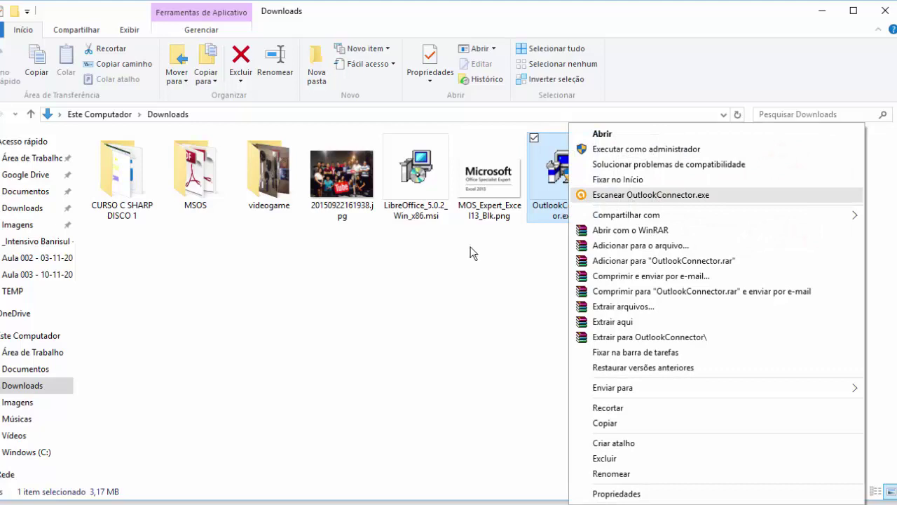
pyautogui.click(352, 310)
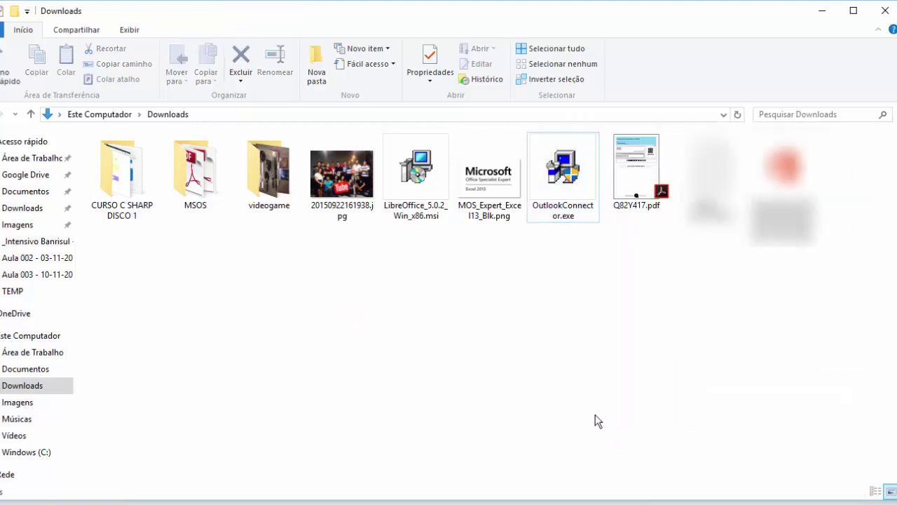
# - Switch to Chrome and search Google for "avira"
pyautogui.hotkey('alt', 'Tab')
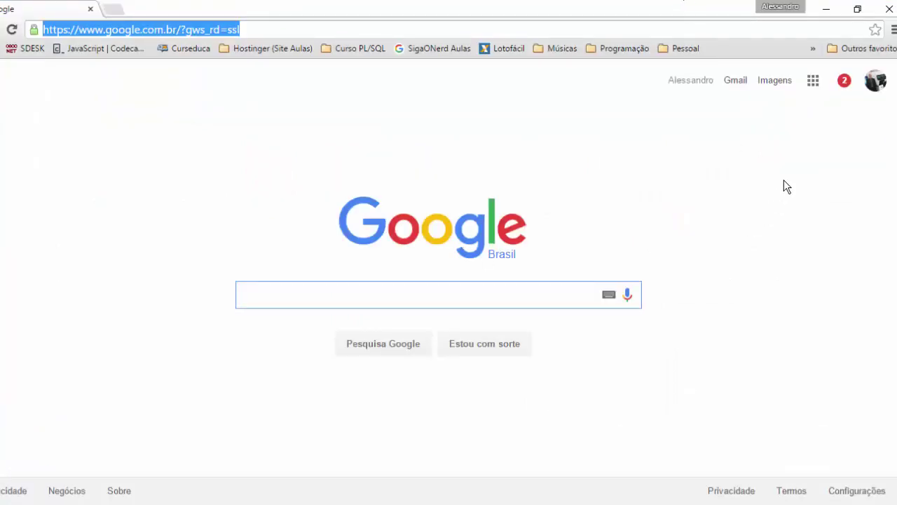
pyautogui.click(296, 302)
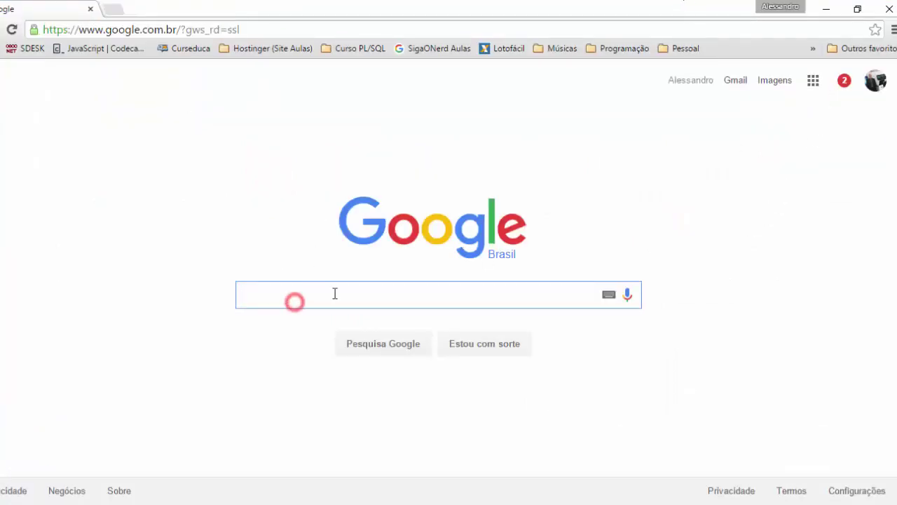
pyautogui.write('avira')
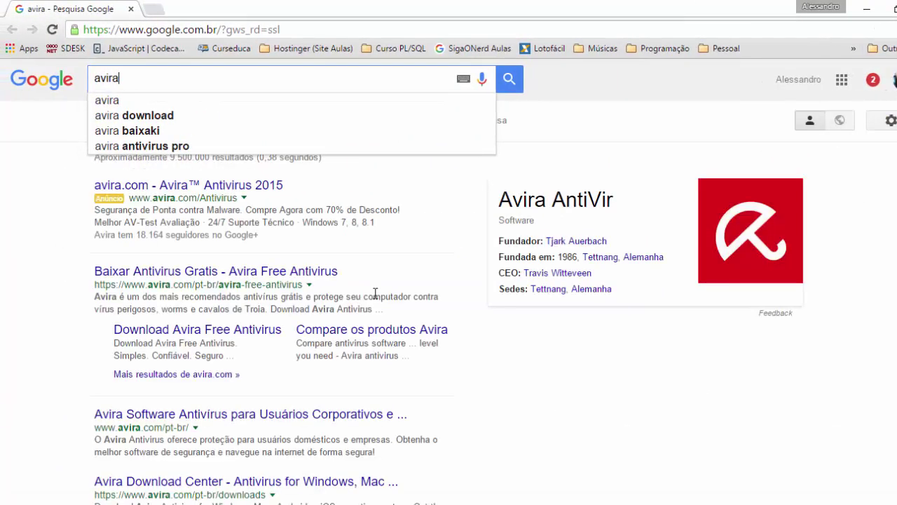
pyautogui.press('Return')
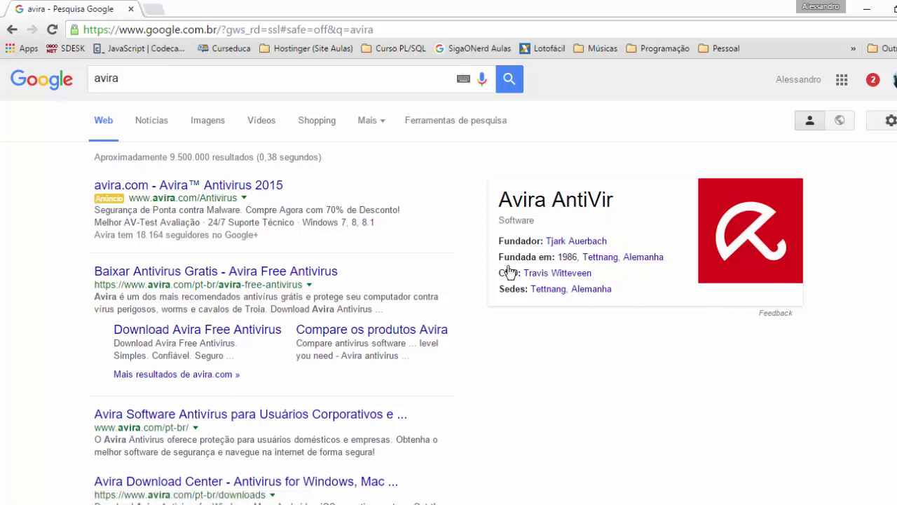
# - Open the sponsored Avira Antivirus 2015 result and examine the comparison of the paid products, their prices and features
pyautogui.click(164, 186)
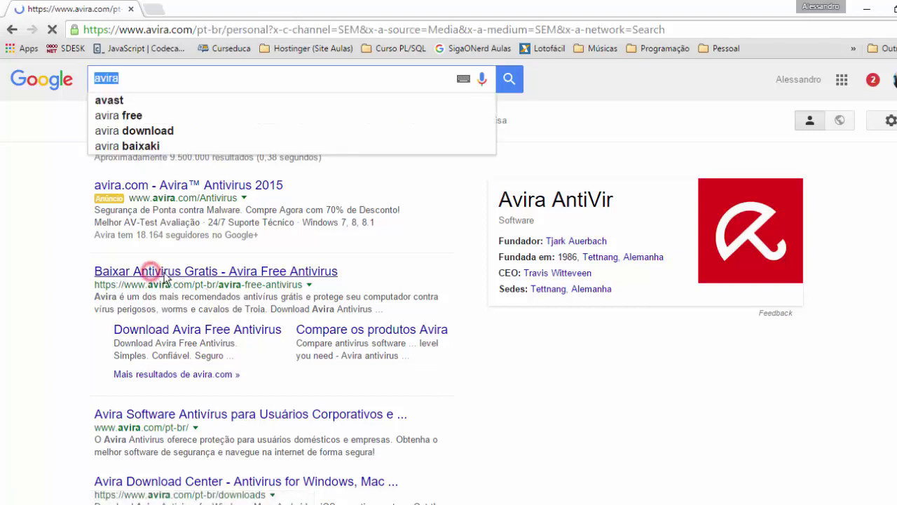
pyautogui.scroll(-2, 455, 391)
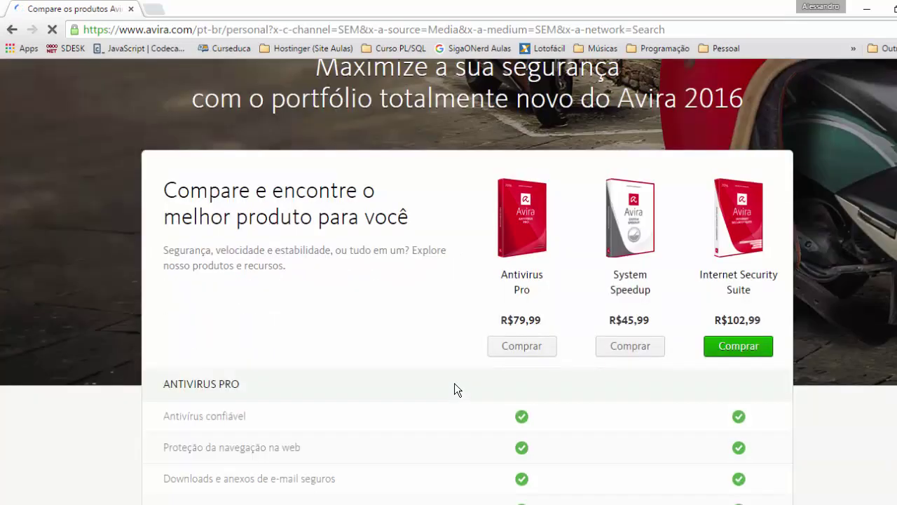
pyautogui.scroll(-4, 395, 358)
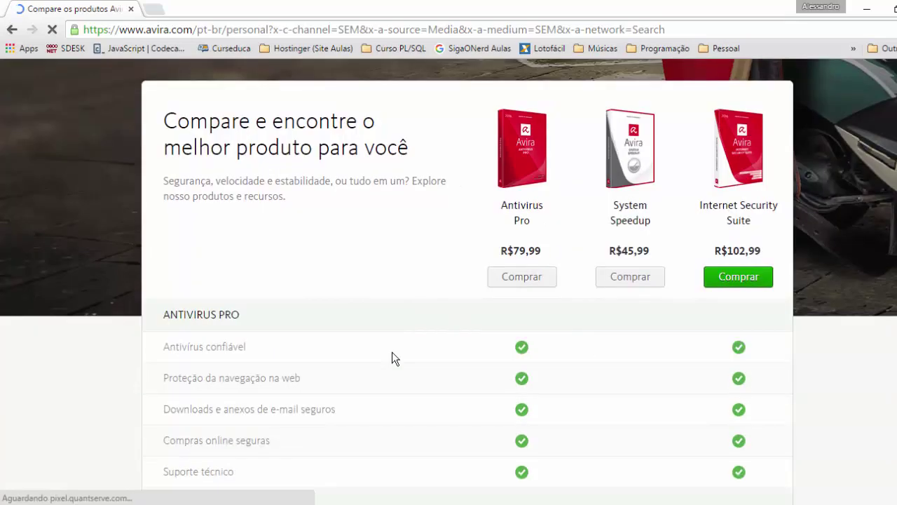
pyautogui.scroll(4, 421, 295)
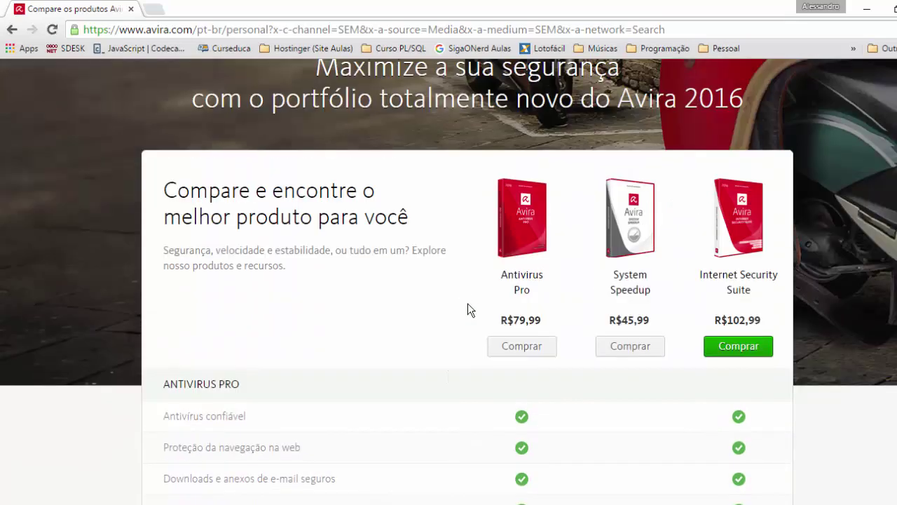
pyautogui.scroll(-9, 413, 327)
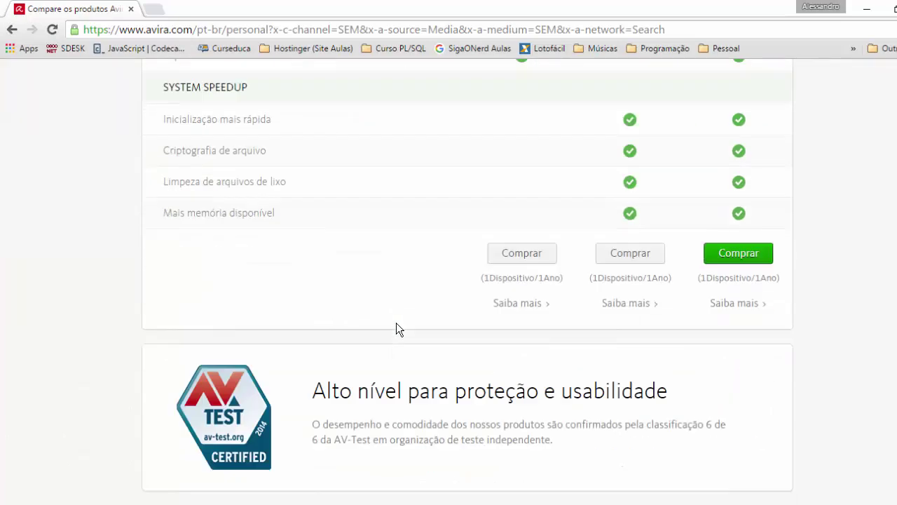
pyautogui.scroll(3, 409, 345)
pyautogui.scroll(7, 420, 354)
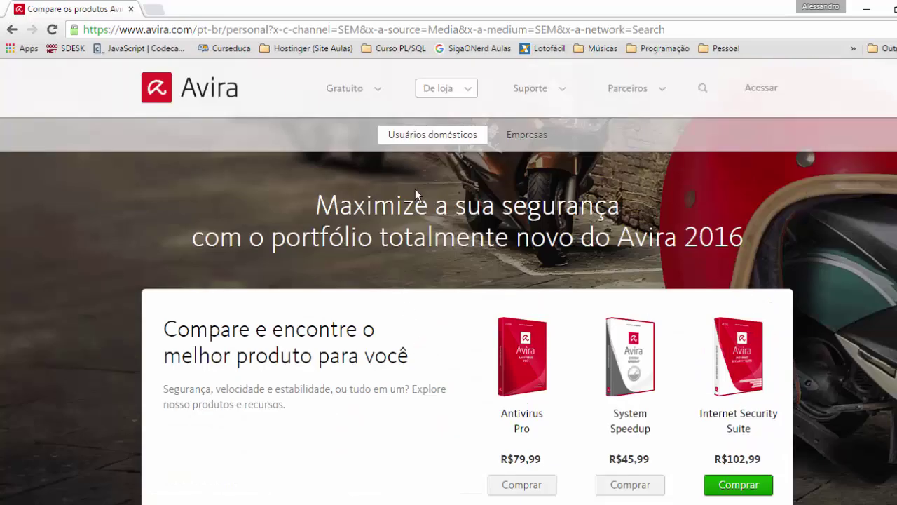
# - Download Avira Free Antivirus 2016 for PC from the site's free products page and dismiss the download notice
pyautogui.click(343, 87)
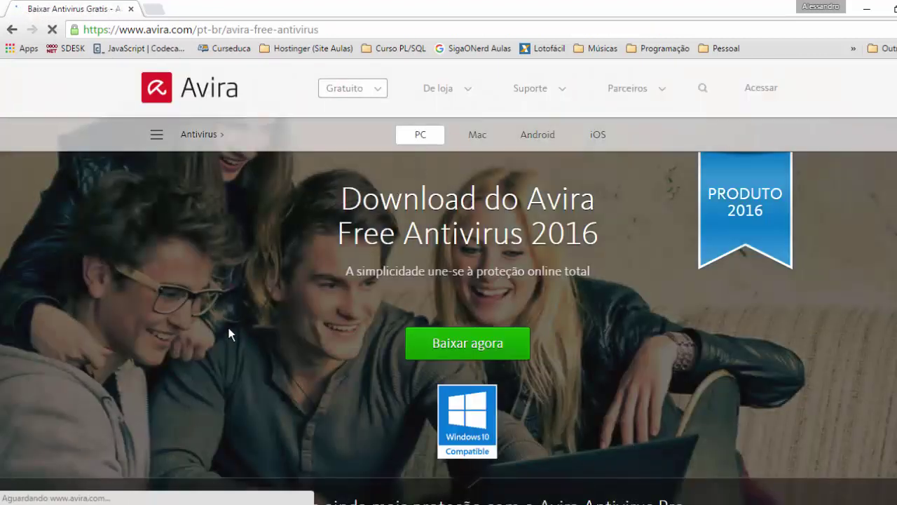
pyautogui.click(484, 353)
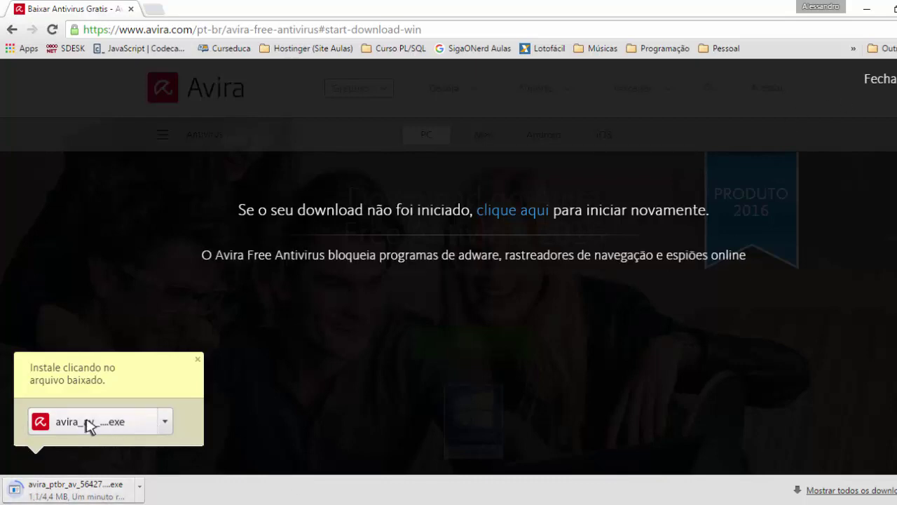
pyautogui.click(522, 359)
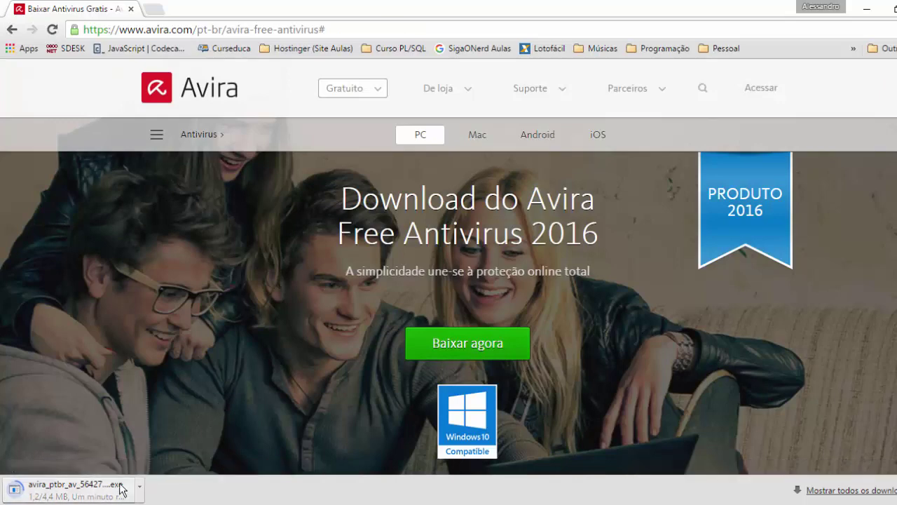
# - Open the browser's full downloads list and clear its earlier entries
pyautogui.click(834, 490)
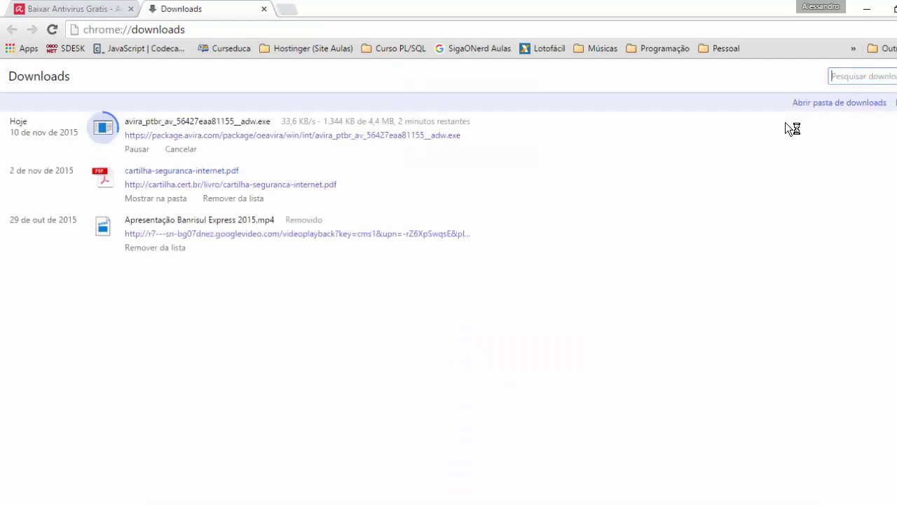
pyautogui.click(890, 102)
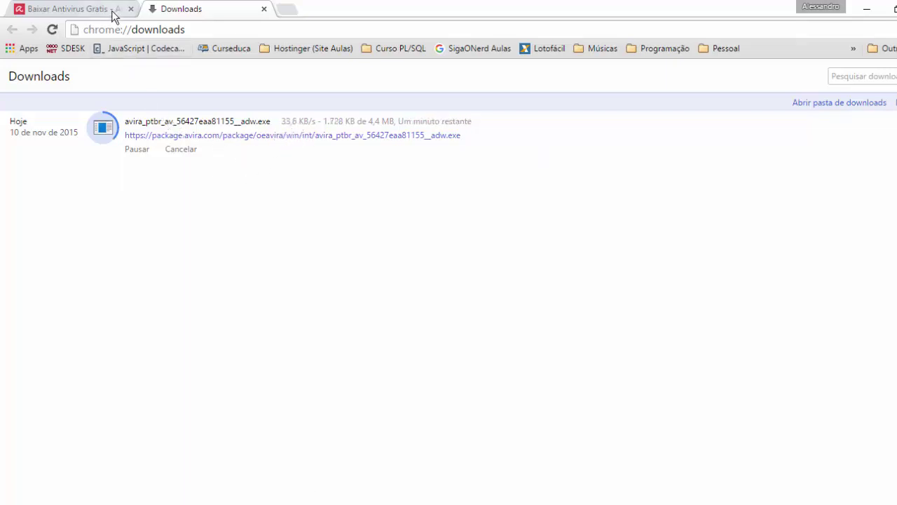
# - Return from the Avira site to the Google results and search for "avg"
pyautogui.click(84, 6)
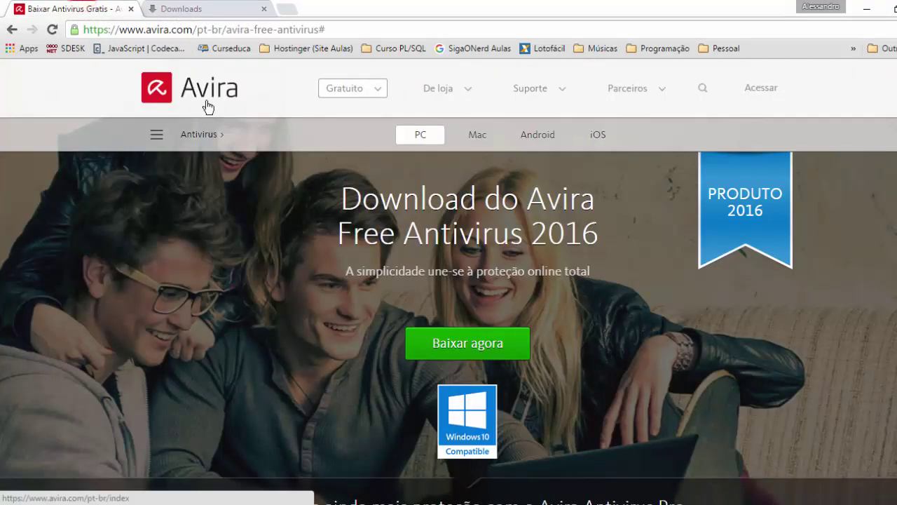
pyautogui.click(12, 30)
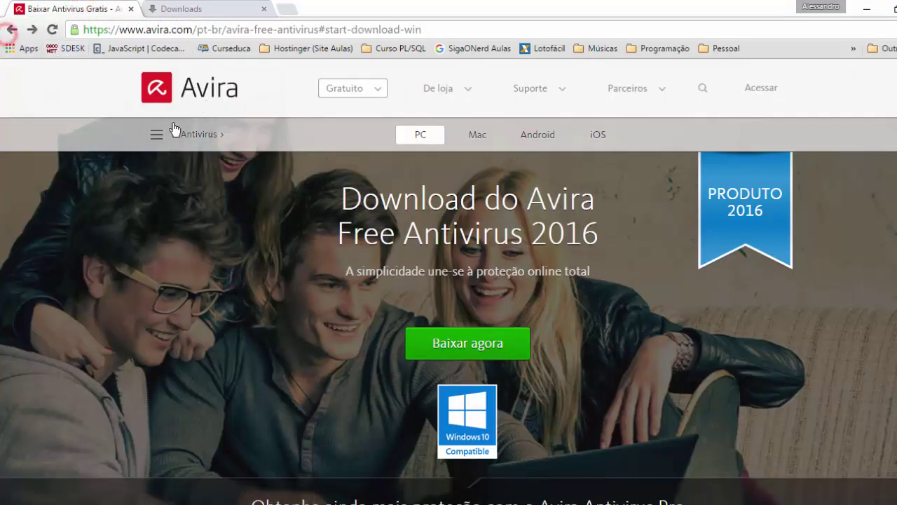
pyautogui.click(12, 29)
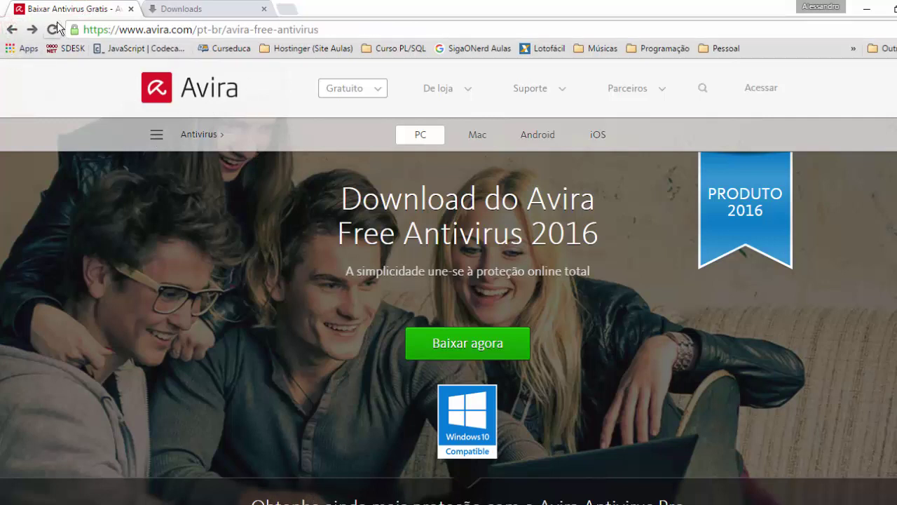
pyautogui.click(12, 29)
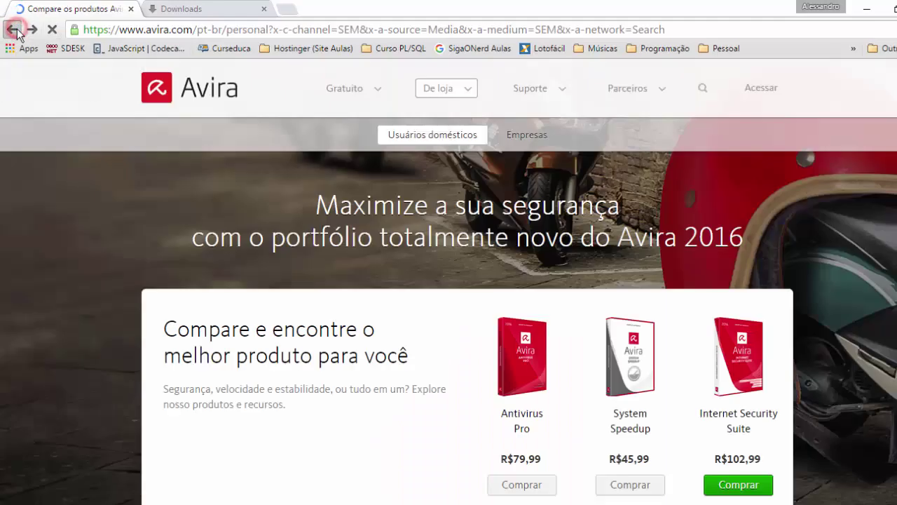
pyautogui.rightClick(12, 29)
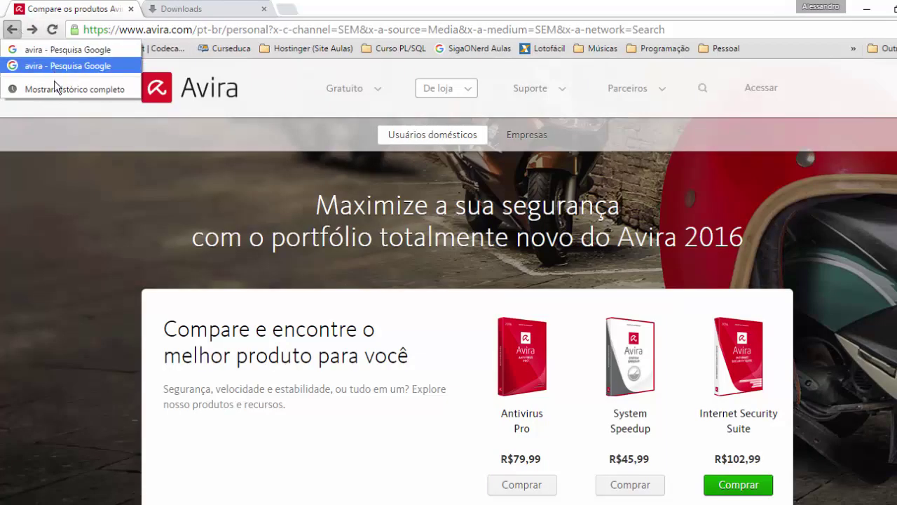
pyautogui.click(12, 30)
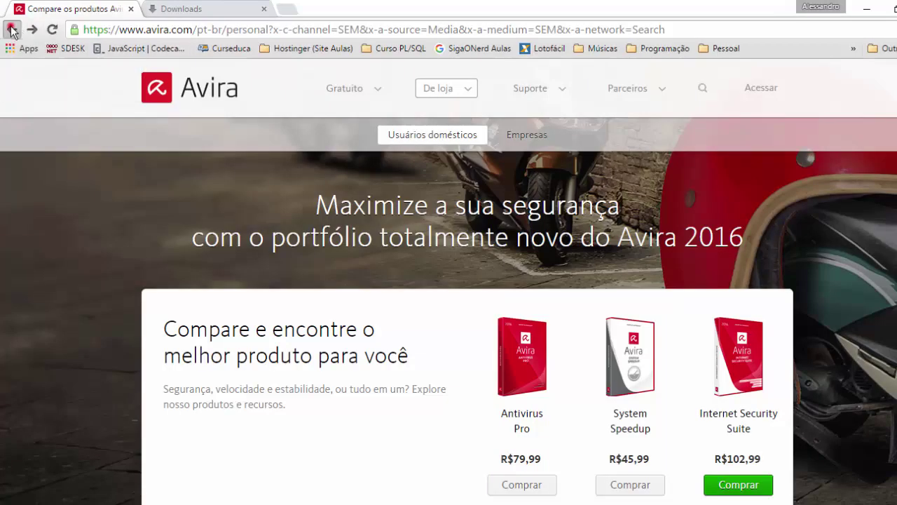
pyautogui.click(11, 30)
pyautogui.moveTo(140, 83); pyautogui.dragTo(37, 89)
pyautogui.write('avg')
pyautogui.press('Return')
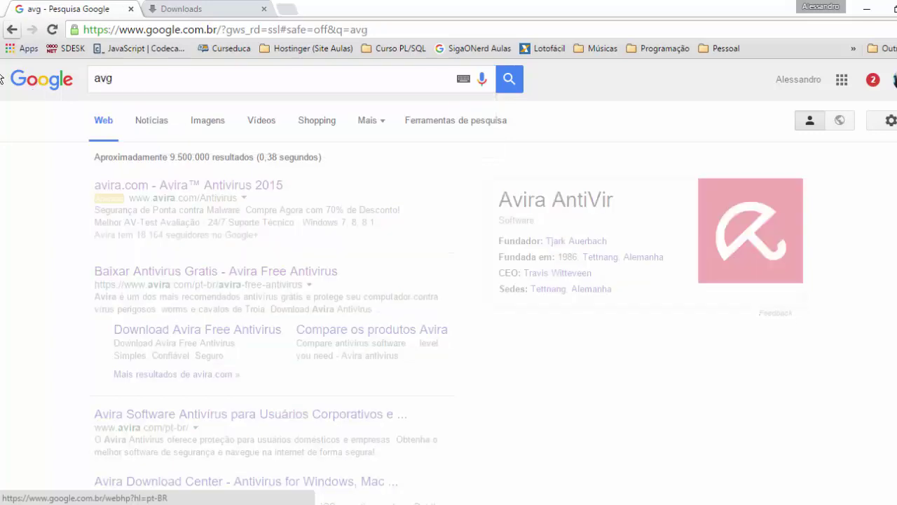
# - Change the Google search to "avast"
pyautogui.click(152, 78)
pyautogui.press('BackSpace')
pyautogui.press('BackSpace')
pyautogui.write('vast')
pyautogui.press('Return')
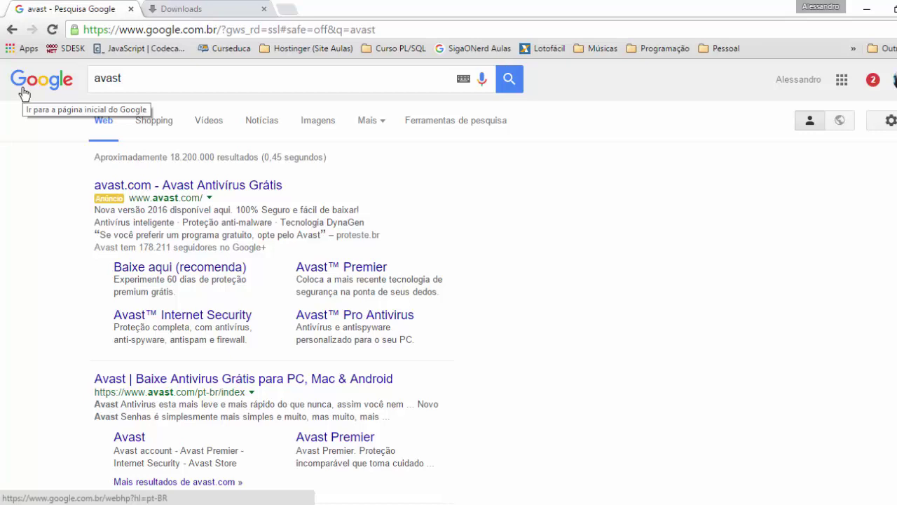
# - Launch the downloaded Avira installer from the browser's downloads list, accept its terms and start the installation
pyautogui.click(239, 10)
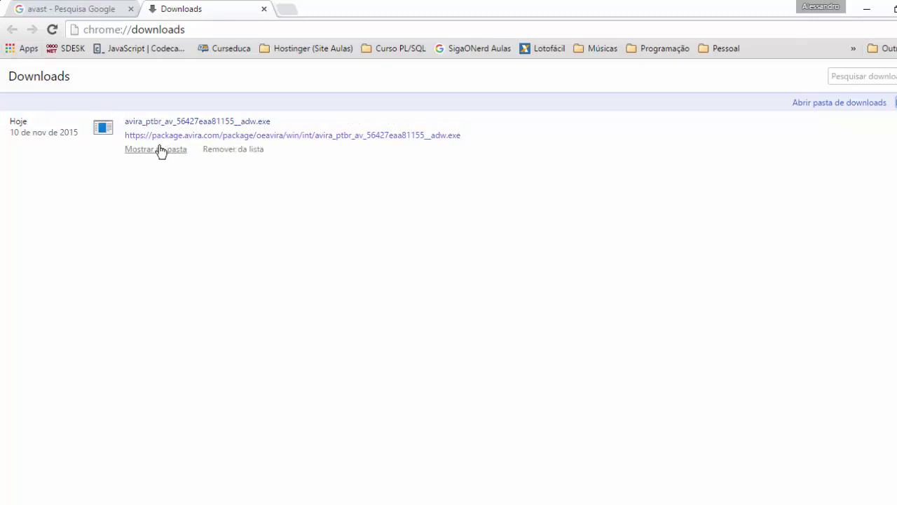
pyautogui.click(91, 10)
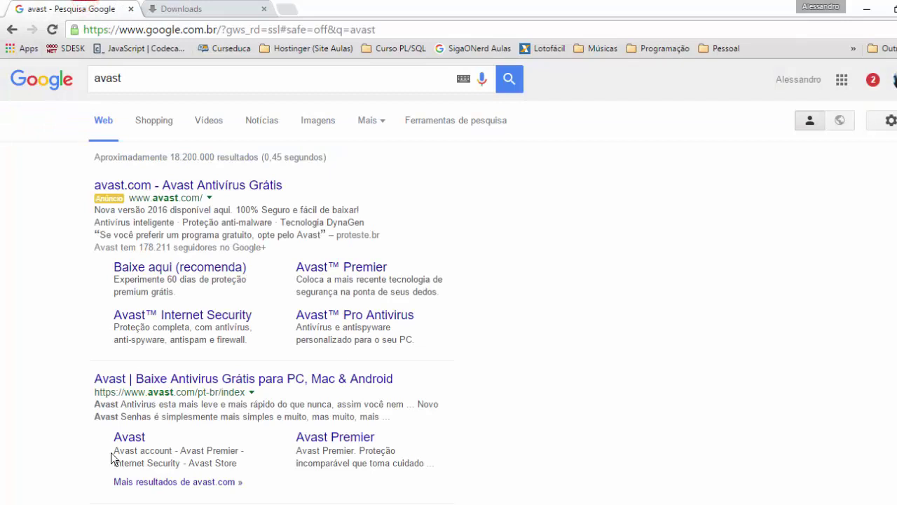
pyautogui.click(200, 8)
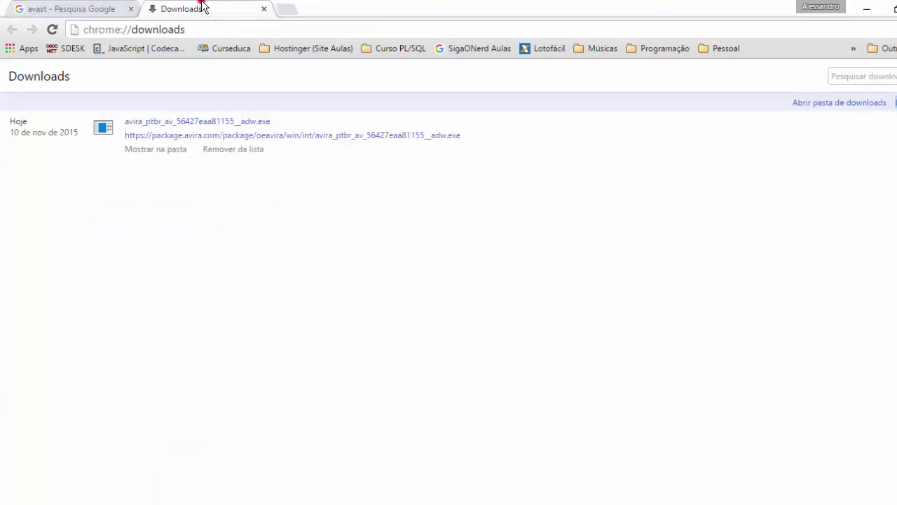
pyautogui.click(143, 123)
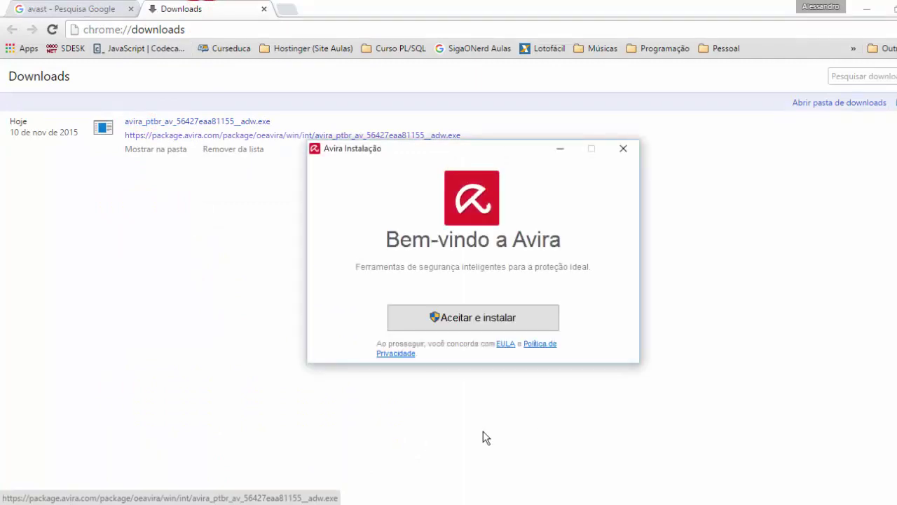
pyautogui.click(453, 319)
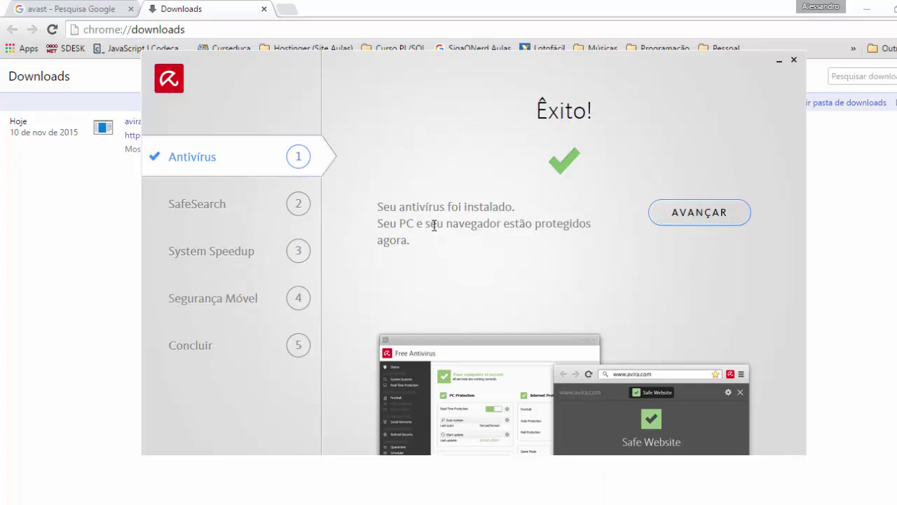
# - Finish the Avira setup by declining SafeSearch Plus, skipping all the remaining offers and opening Avira
pyautogui.click(673, 212)
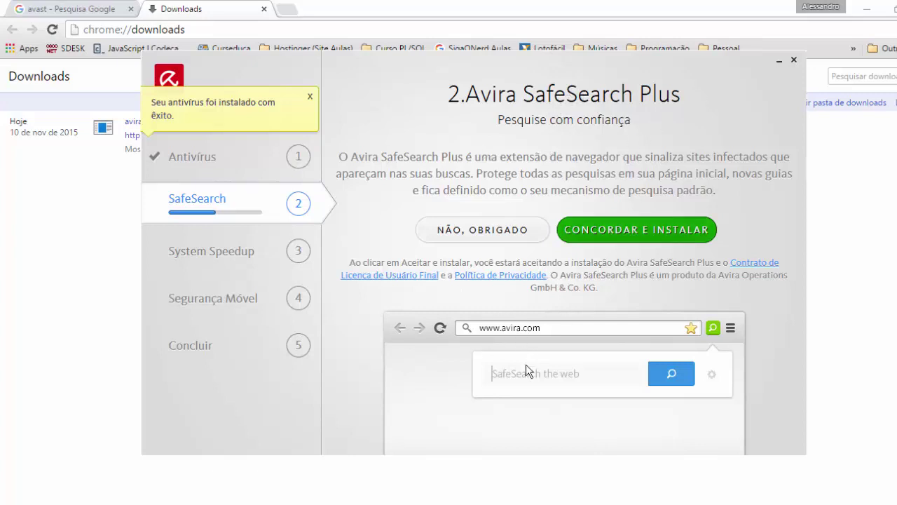
pyautogui.click(466, 229)
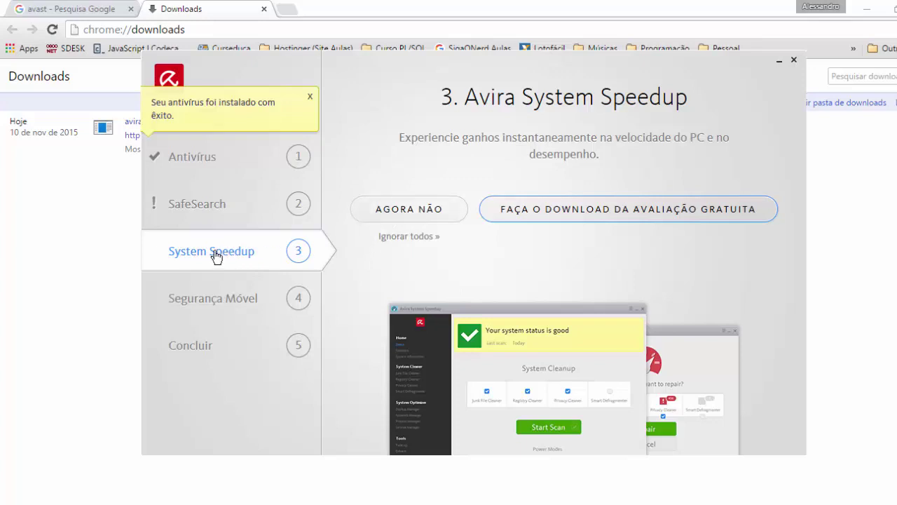
pyautogui.click(409, 236)
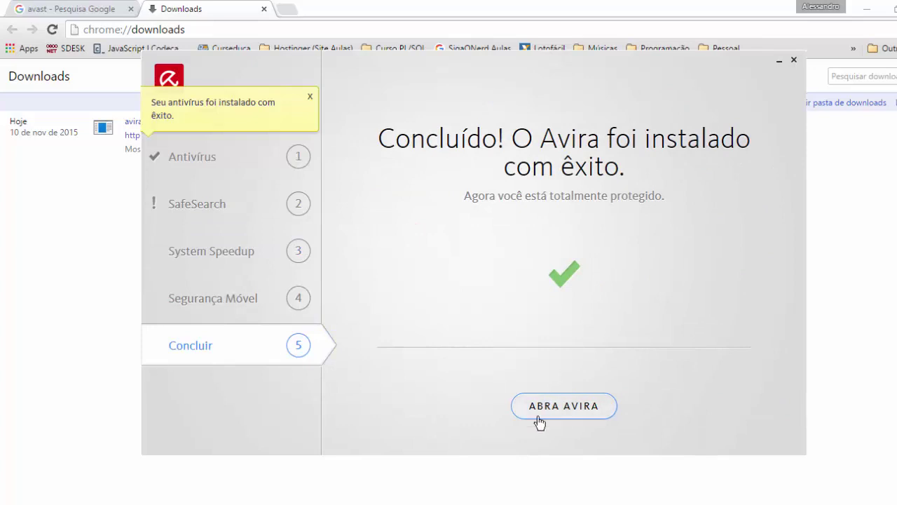
pyautogui.click(549, 411)
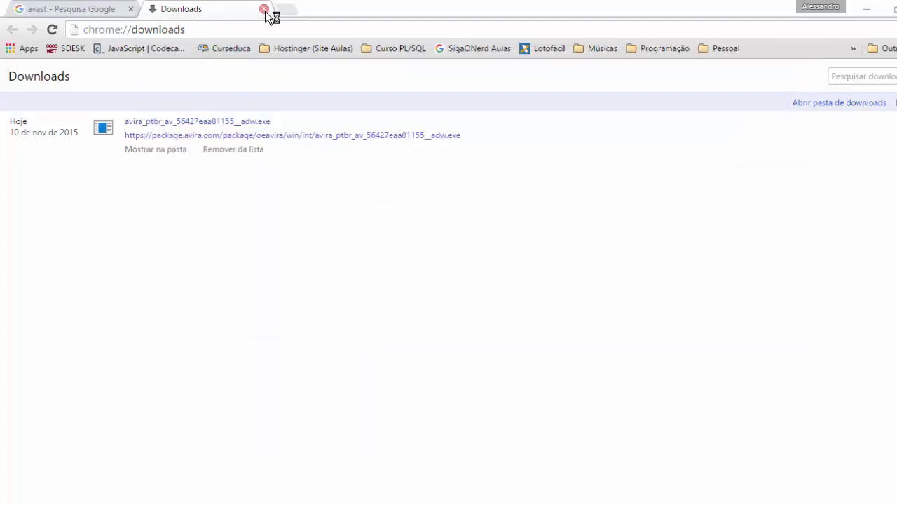
# - Close the browser's downloads page, switch to the Avira Free Antivirus window and view the System Scanner's scan types
pyautogui.click(264, 9)
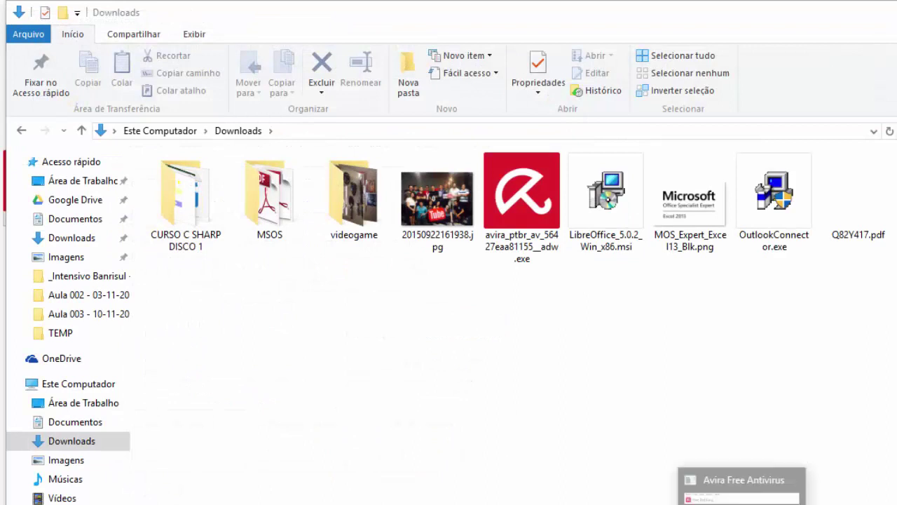
pyautogui.click(746, 482)
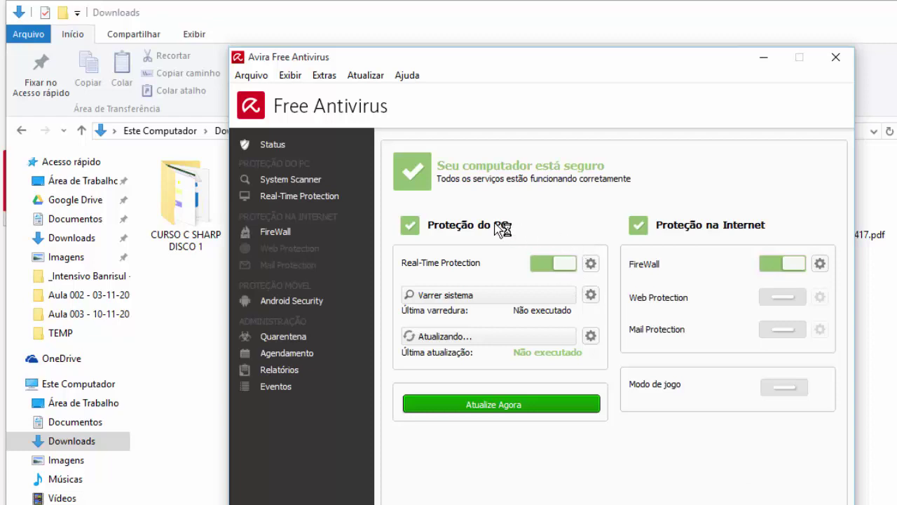
pyautogui.click(308, 182)
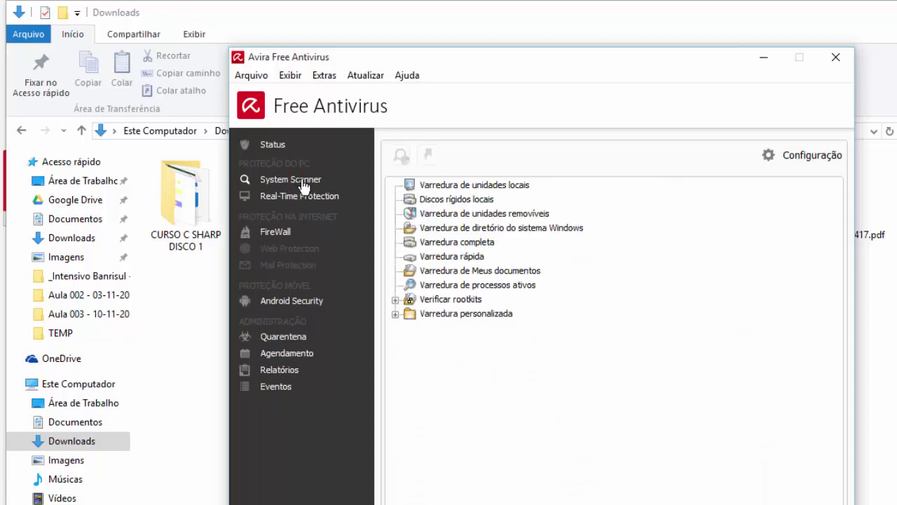
# - Interrupt the scan that has started, review the System Scanner's scan types once more and close the antivirus window
pyautogui.click(271, 150)
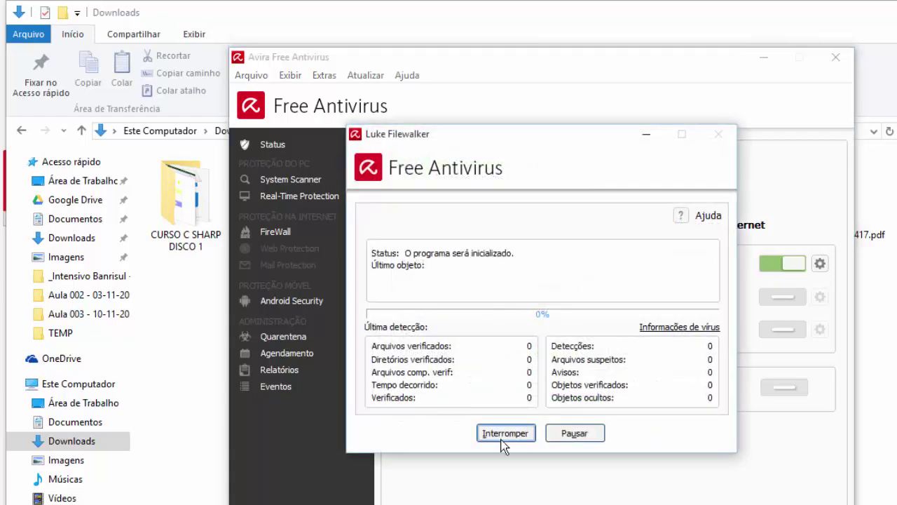
pyautogui.click(482, 432)
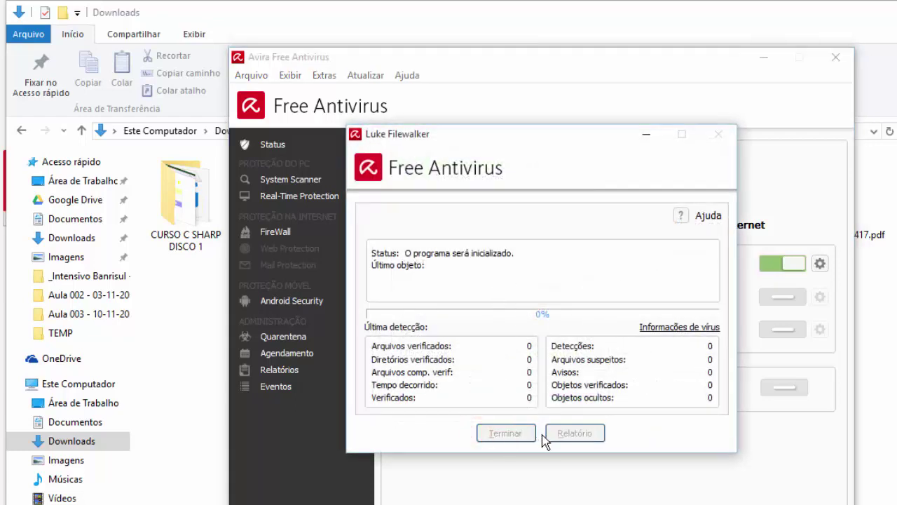
pyautogui.click(718, 136)
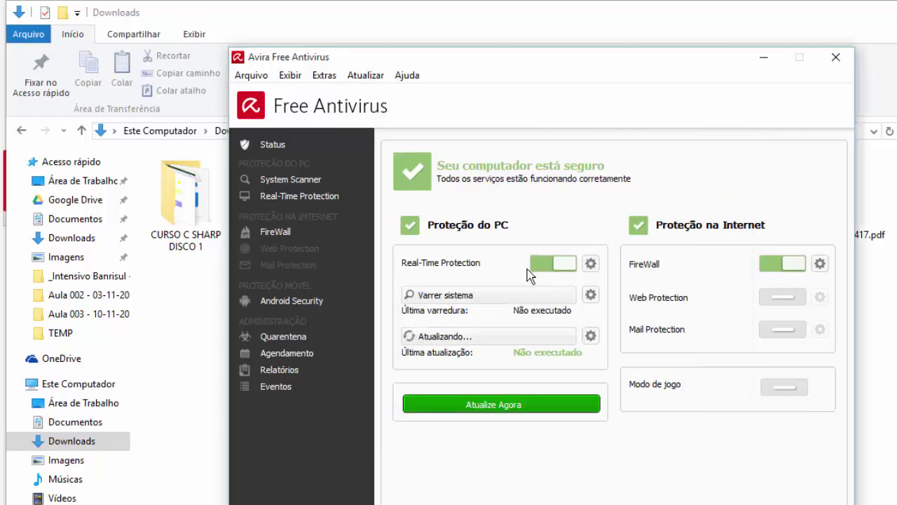
pyautogui.click(309, 181)
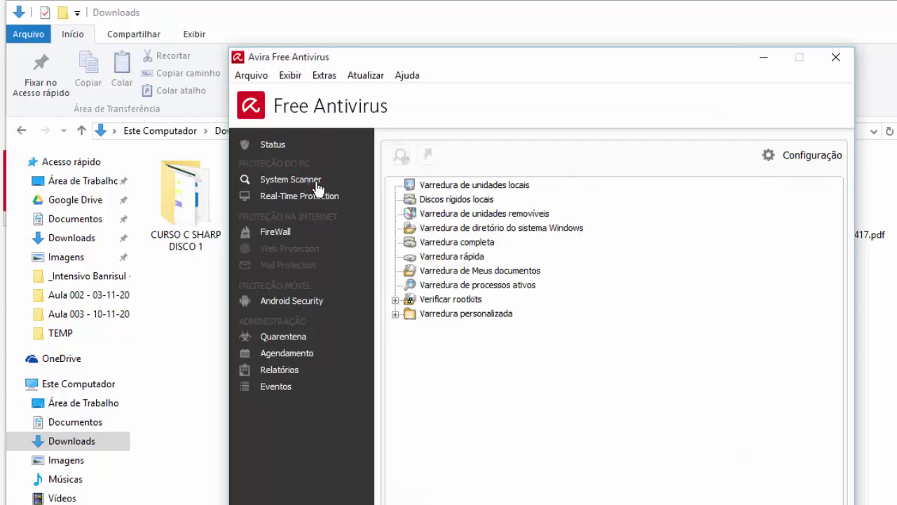
pyautogui.click(836, 57)
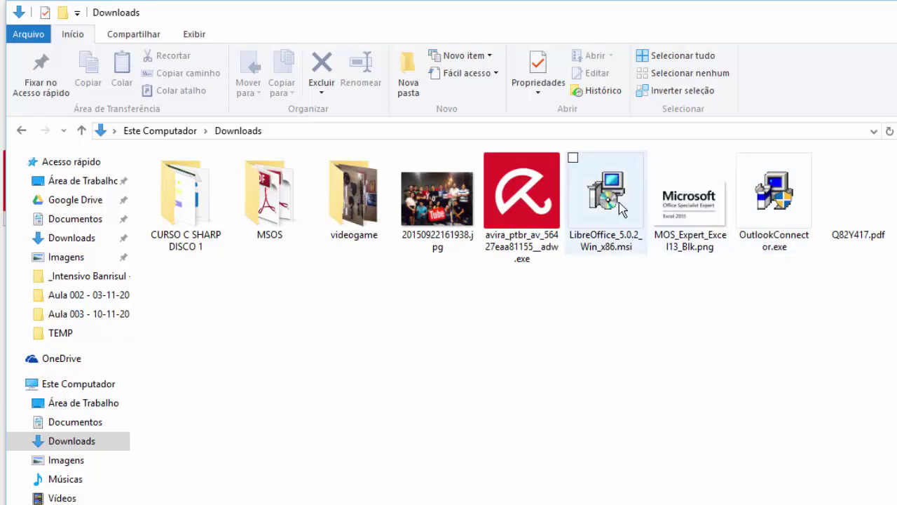
# - Scan the file avira_ptbr_av_56427eaa81155__adw.exe in the Downloads folder with Avira
pyautogui.click(522, 206)
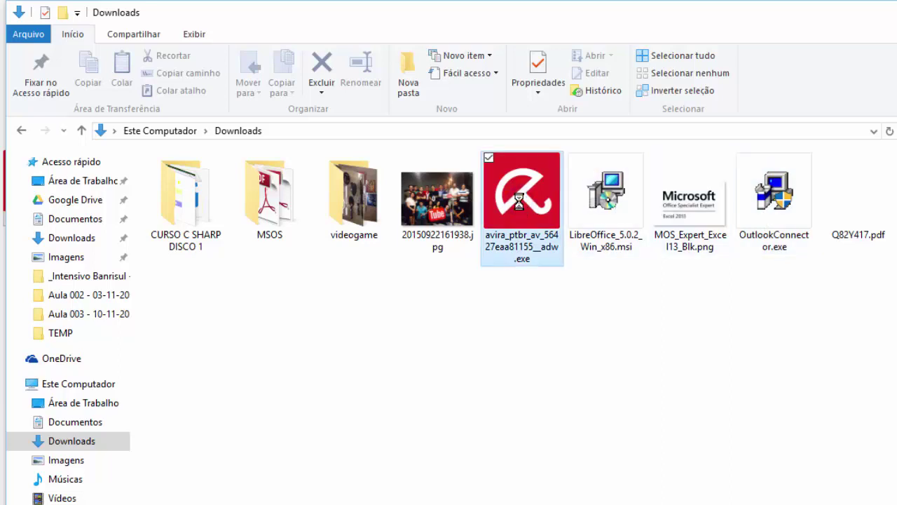
pyautogui.rightClick(532, 216)
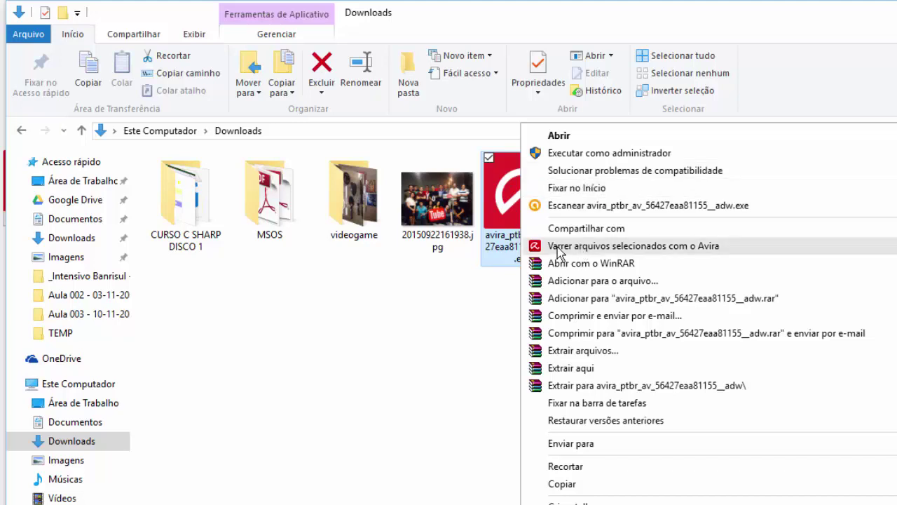
pyautogui.click(614, 246)
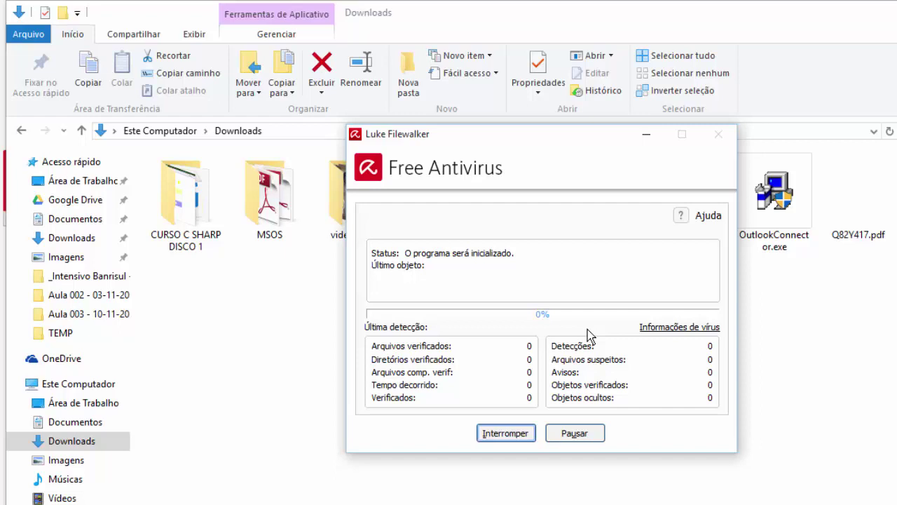
# - Pause the Avira file scan and try to dismiss its progress window
pyautogui.click(719, 135)
pyautogui.press('Tab')
pyautogui.press('space')
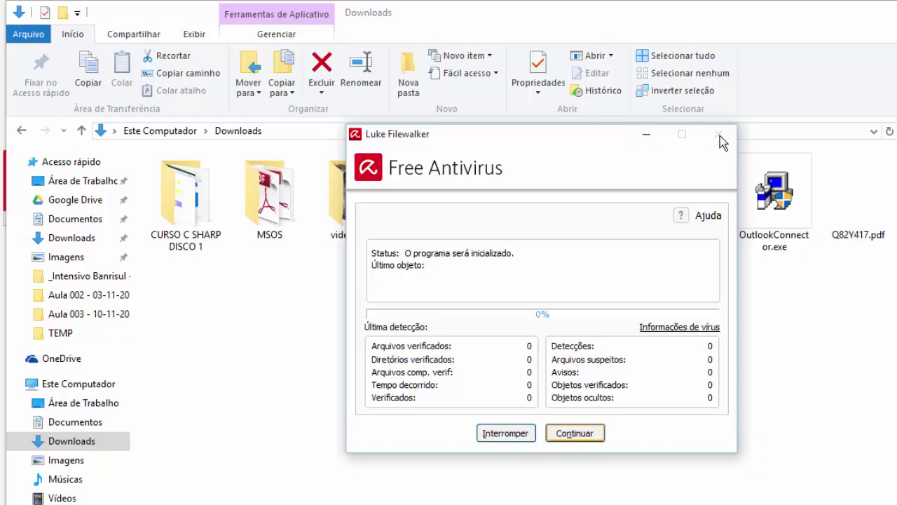
pyautogui.press('Escape')
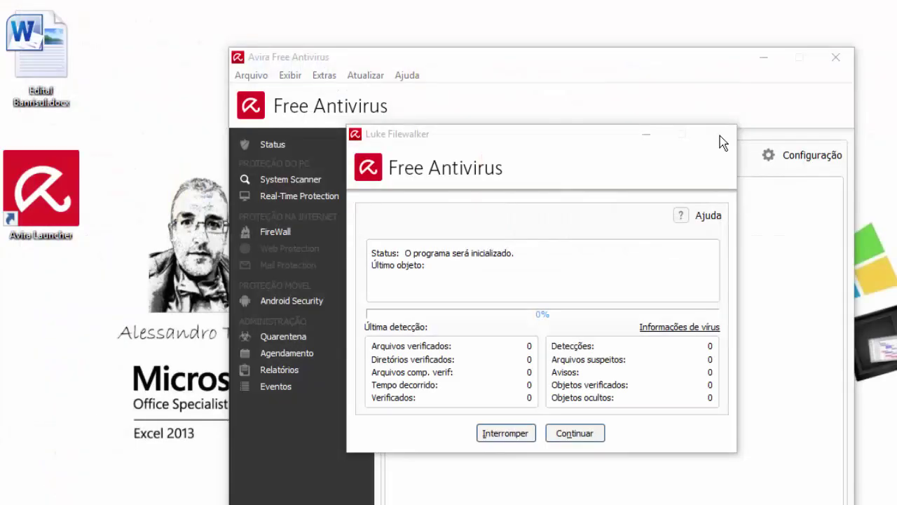
# - Close the unresponsive scan windows and the main Avira Free Antivirus window
pyautogui.click(719, 136)
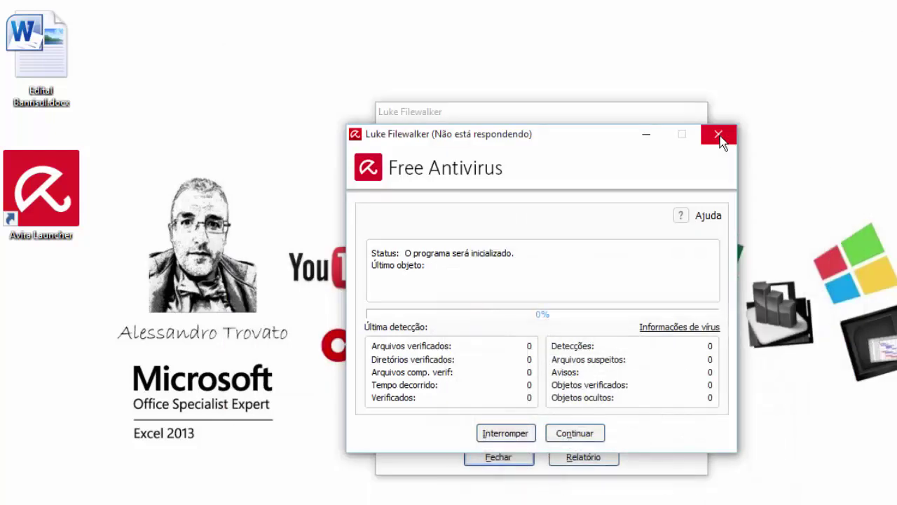
pyautogui.press('Return')
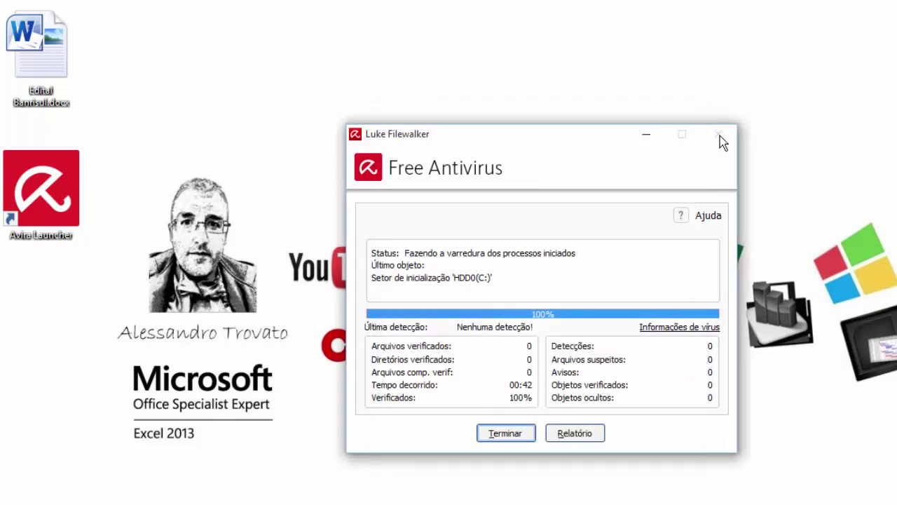
pyautogui.click(719, 135)
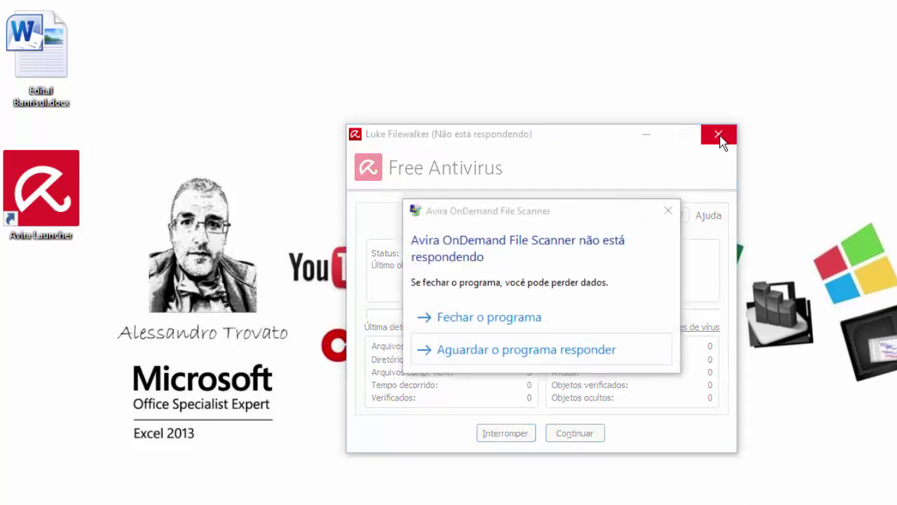
pyautogui.press('Return')
pyautogui.press('Return')
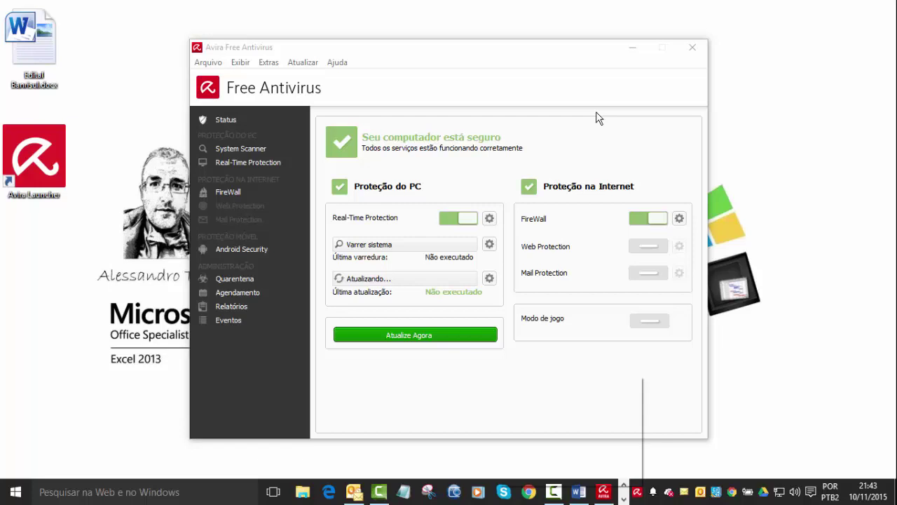
pyautogui.hotkey('alt', 'F4')
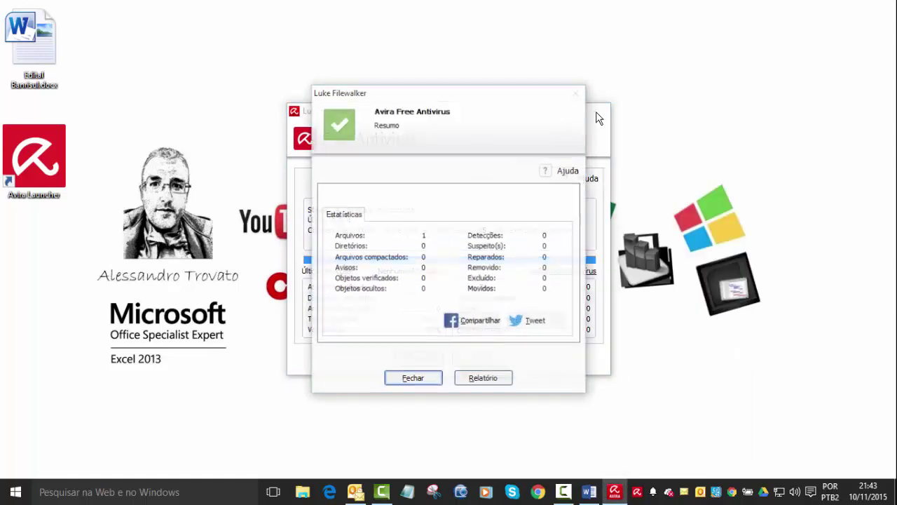
# - Close the Avira scan summary and the remaining Luke Filewalker scan window
pyautogui.press('Return')
pyautogui.click(597, 112)
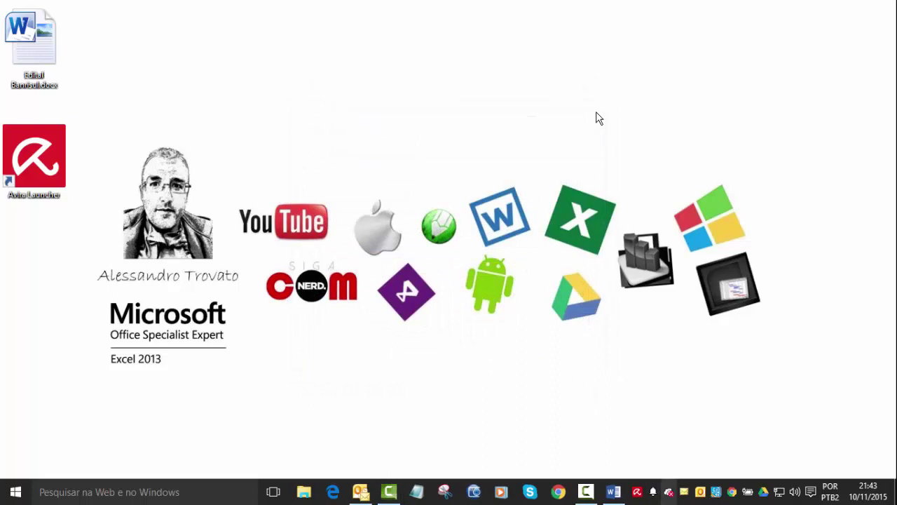
# - Review the quick options of the background Avira Launcher, including Ativar Real-Time Protection, without changing any of them
pyautogui.rightClick(637, 492)
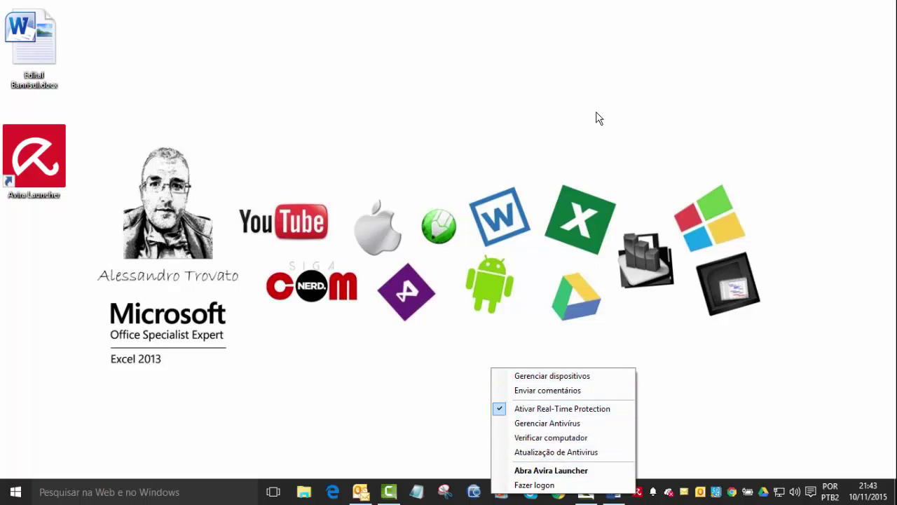
pyautogui.press('Escape')
pyautogui.rightClick(637, 491)
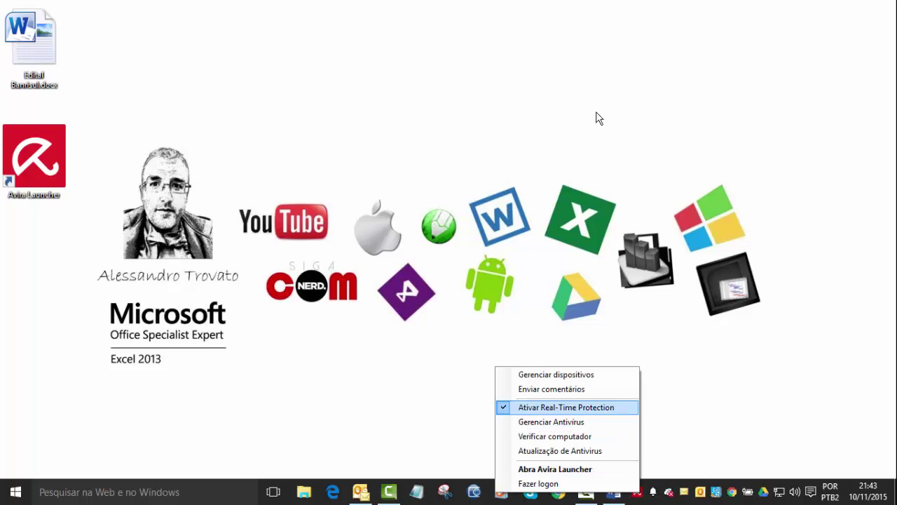
pyautogui.press('Escape')
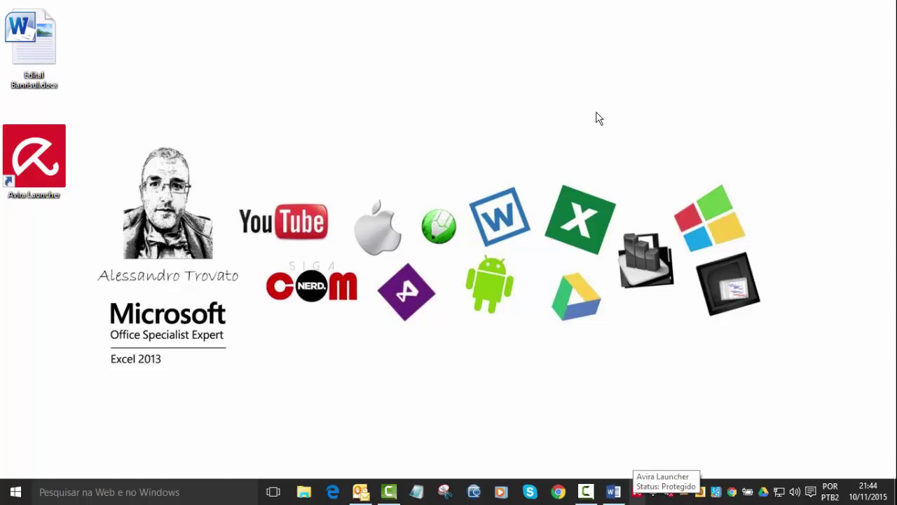
pyautogui.rightClick(637, 491)
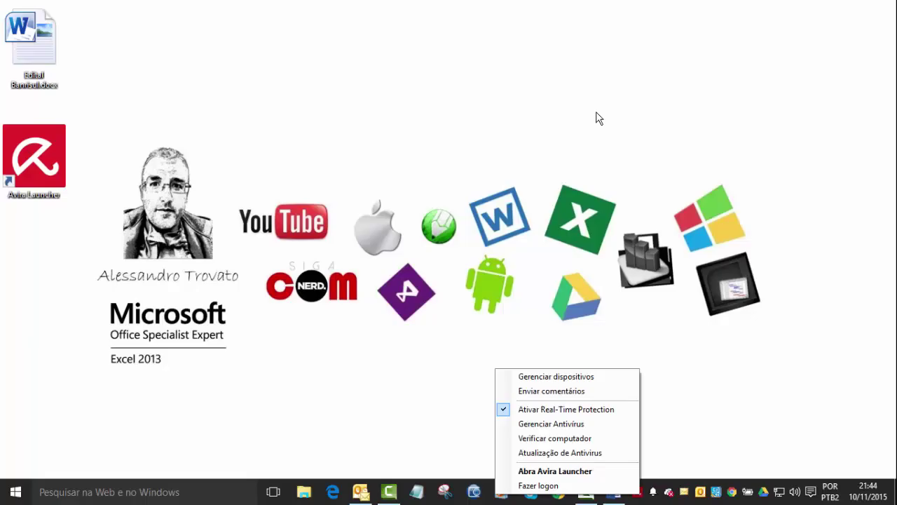
pyautogui.click(597, 118)
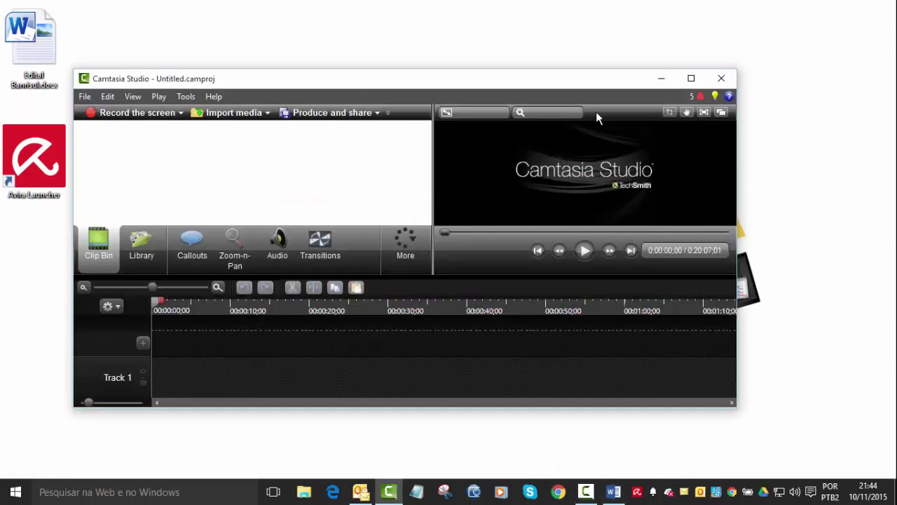
# - Clear the Outlook and Camtasia Studio windows off the screen and switch to Edital Banrisul.docx in Word
pyautogui.hotkey('alt', 'Tab')
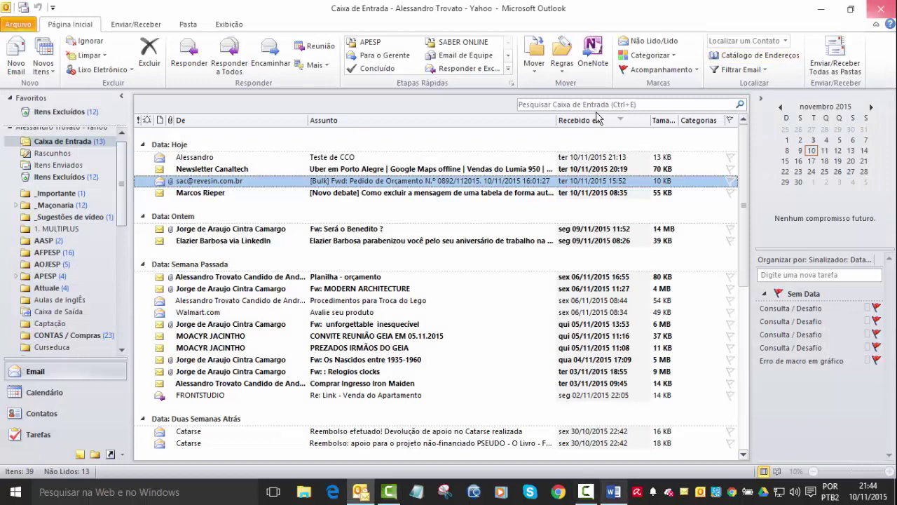
pyautogui.moveTo(613, 492)
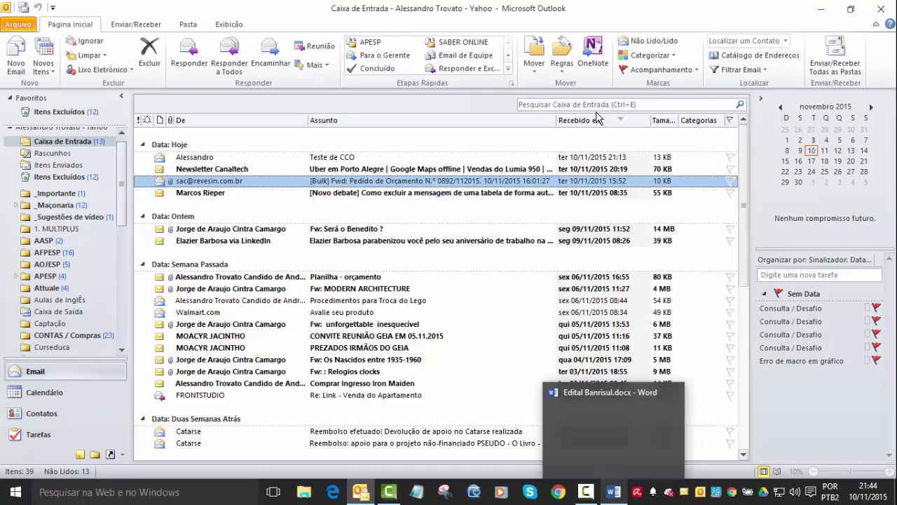
pyautogui.click(359, 492)
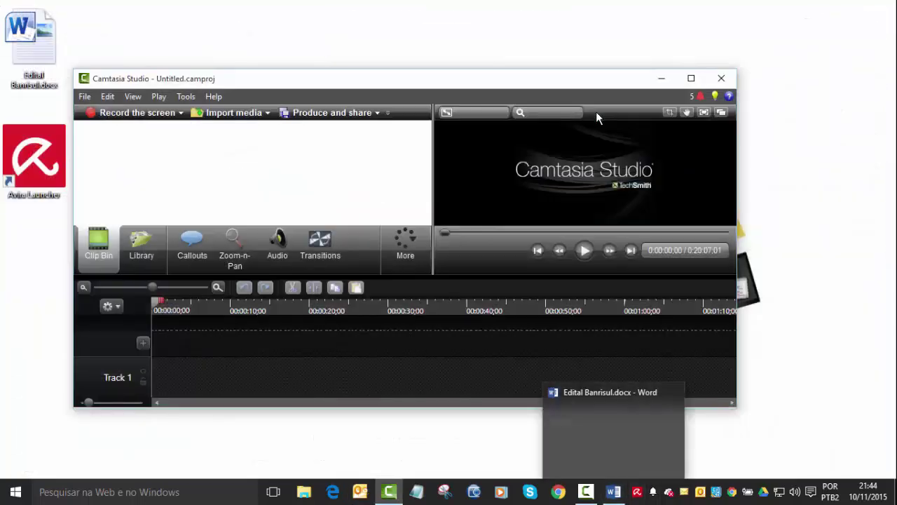
pyautogui.press('super+d')
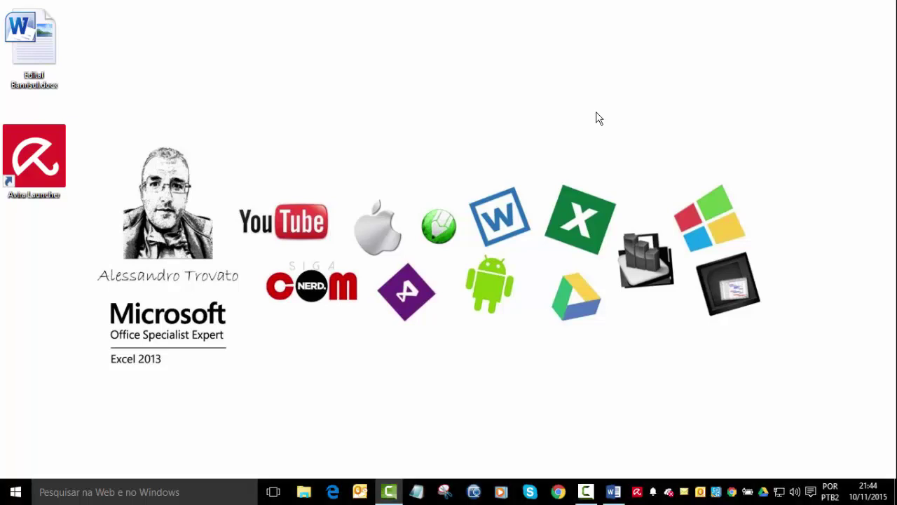
pyautogui.press('super+d')
pyautogui.press('super+d')
pyautogui.press('super+d')
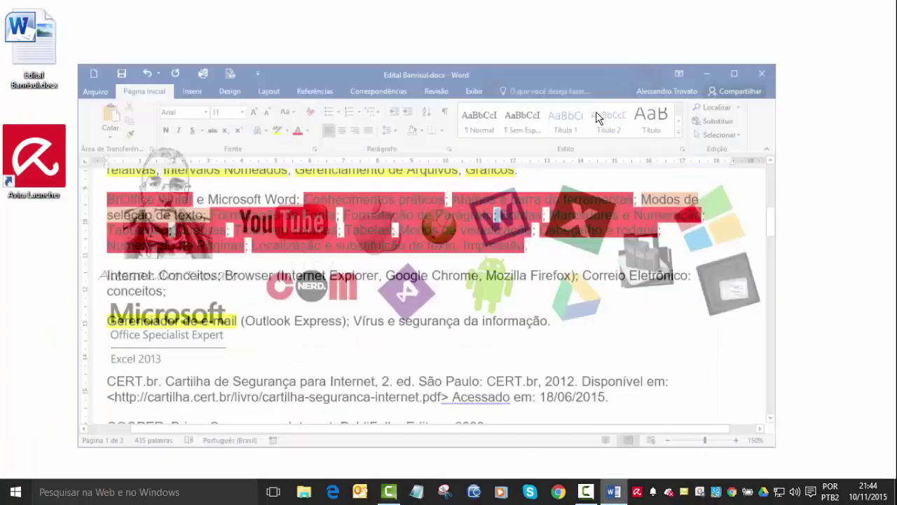
# - Mark the passage "Outlook Express); Vírus e segurança da informação" in the e-mail manager line to point it out, and deselect it
pyautogui.press('Up')
pyautogui.press('Right')
pyautogui.press('Right')
pyautogui.press('Right')
pyautogui.press('Right')
pyautogui.press('Right')
pyautogui.press('Right')
pyautogui.press('Right')
pyautogui.press('Right')
pyautogui.press('Right')
pyautogui.press('Right')
pyautogui.press('Right')
pyautogui.press('Right')
pyautogui.press('Right')
pyautogui.press('Right')
pyautogui.press('Right')
pyautogui.press('Right')
pyautogui.press('Right')
pyautogui.press('Right')
pyautogui.press('Right')
pyautogui.press('Right')
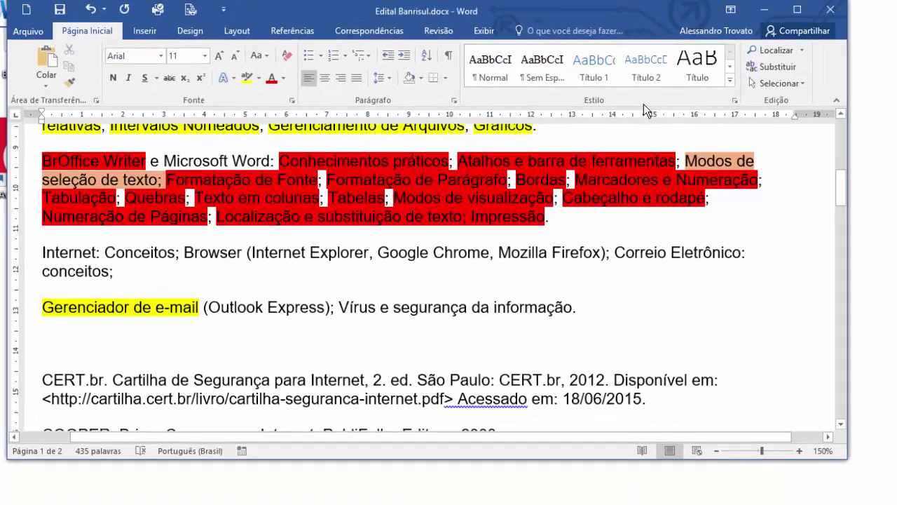
pyautogui.press('Right')
pyautogui.press('Right')
pyautogui.press('Right')
pyautogui.press('Right')
pyautogui.press('Right')
pyautogui.press('Right')
pyautogui.press('Right')
pyautogui.press('Right')
pyautogui.press('Right')
pyautogui.press('Right')
pyautogui.press('Right')
pyautogui.press('Right')
pyautogui.press('Right')
pyautogui.press('Right')
pyautogui.press('Right')
pyautogui.press('Right')
pyautogui.press('Right')
pyautogui.press('Right')
pyautogui.press('Right')
pyautogui.press('Right')
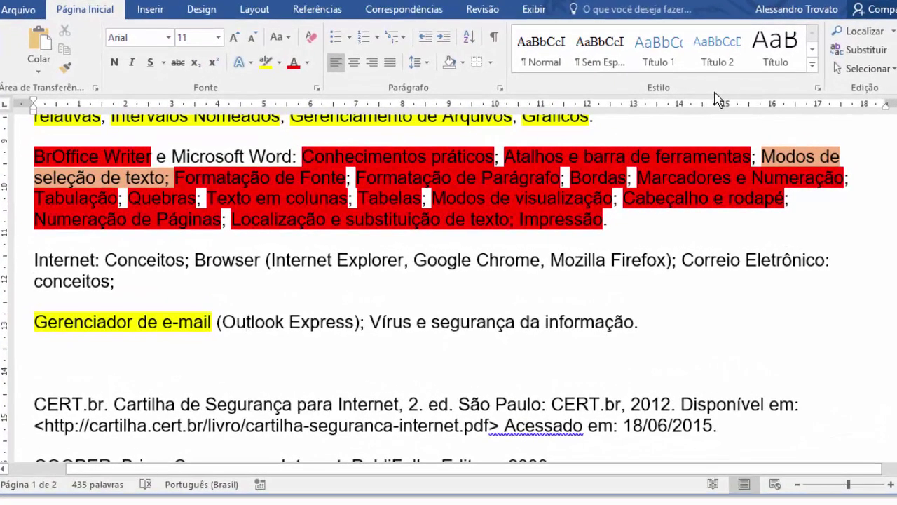
pyautogui.press('End')
pyautogui.hotkey('shift', 'Home')
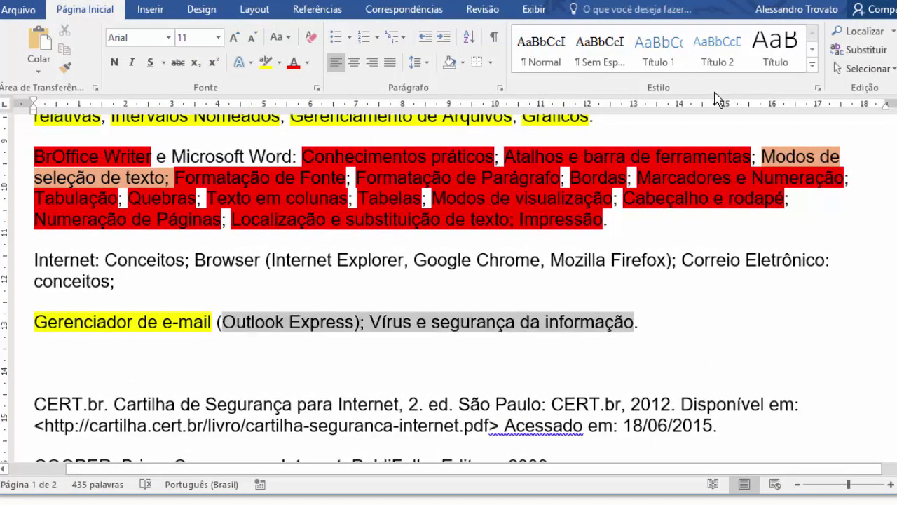
pyautogui.press('Down')
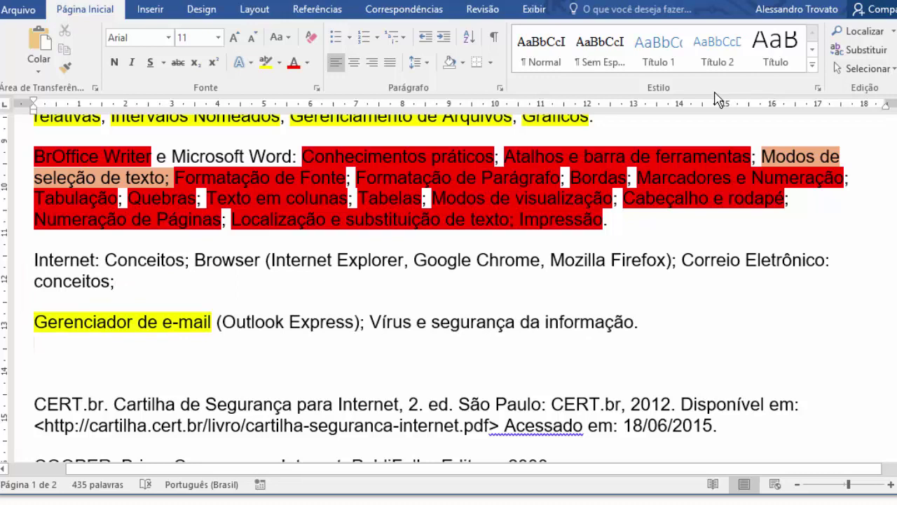
# - Select the words "segurança da informação." at the end of the e-mail manager line to point them out
pyautogui.hotkey('shift', 'Left')
pyautogui.hotkey('ctrl', 'shift', 'Left')
pyautogui.hotkey('ctrl', 'shift', 'Left')
pyautogui.hotkey('ctrl', 'shift', 'Left')
pyautogui.hotkey('ctrl', 'shift', 'Left')
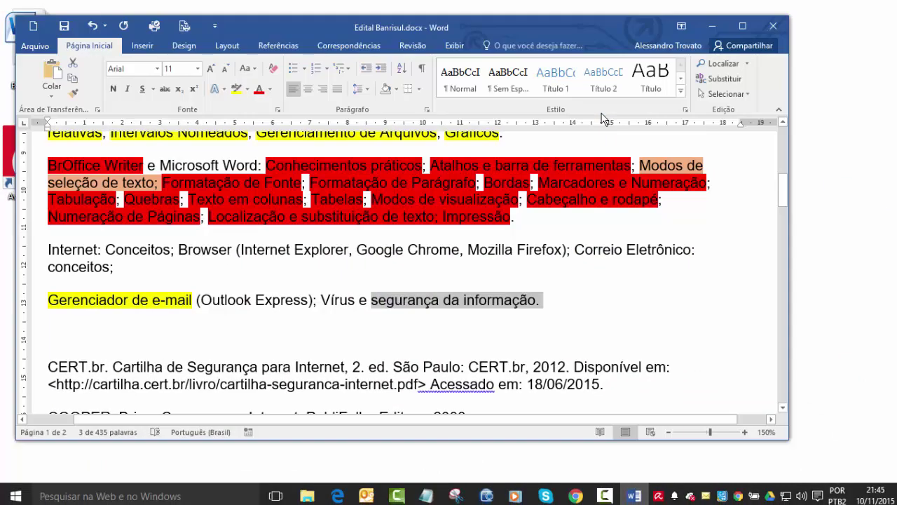
# - Enter "Firewall:" in the empty space between the e-mail manager line and the CERT.br reference
pyautogui.press('Right')
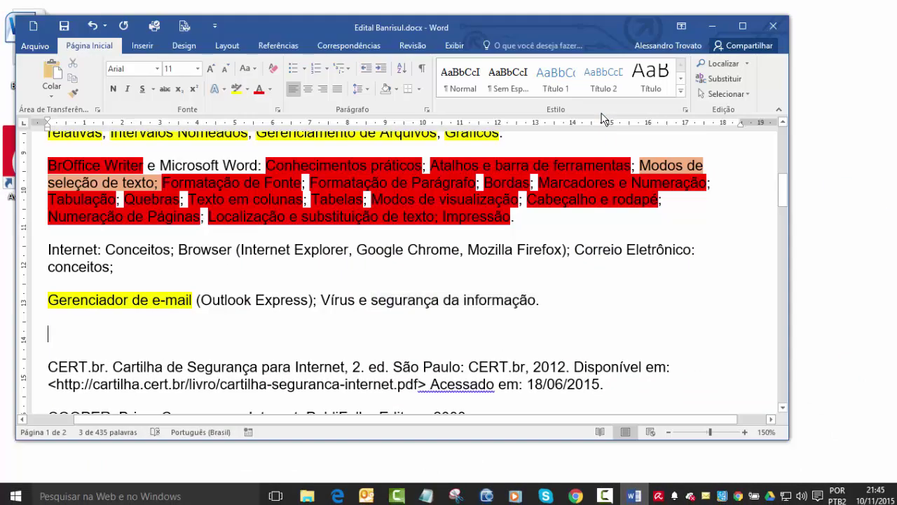
pyautogui.write('Firewaa')
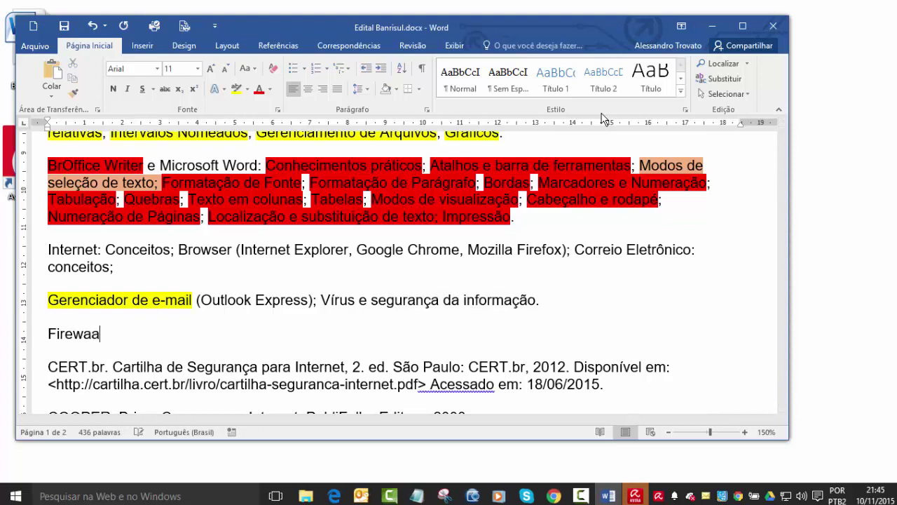
pyautogui.press('BackSpace')
pyautogui.write('ll:')
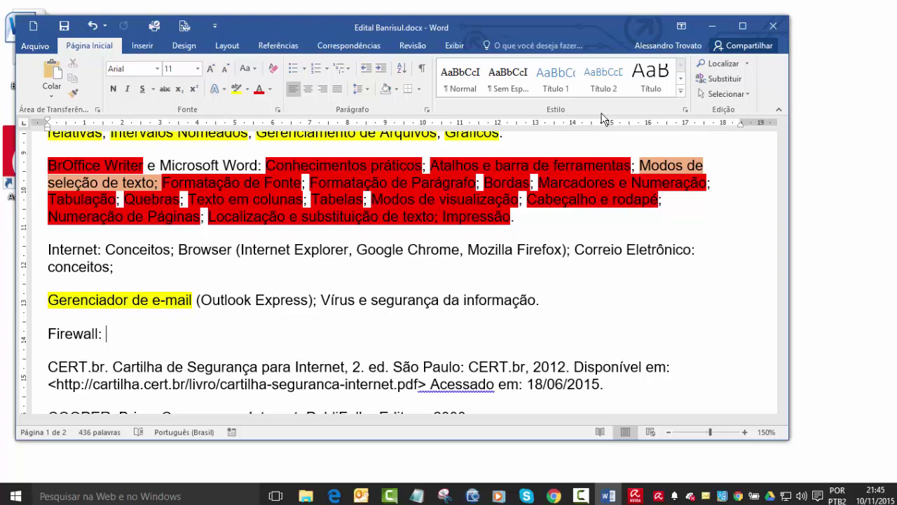
# - Place the cursor on the blank line above "Firewall:" and minimize the document to return to the desktop
pyautogui.click(221, 367)
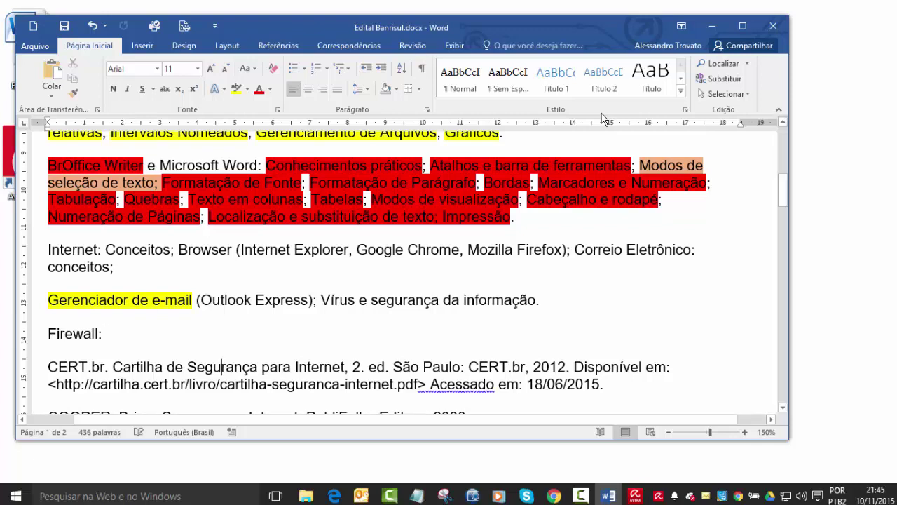
pyautogui.press('Up')
pyautogui.press('Up')
pyautogui.press('Up')
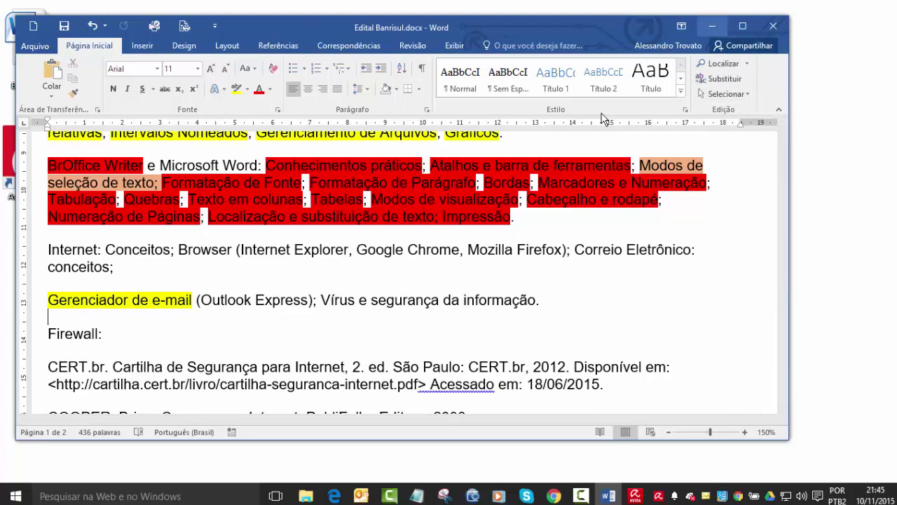
pyautogui.click(712, 26)
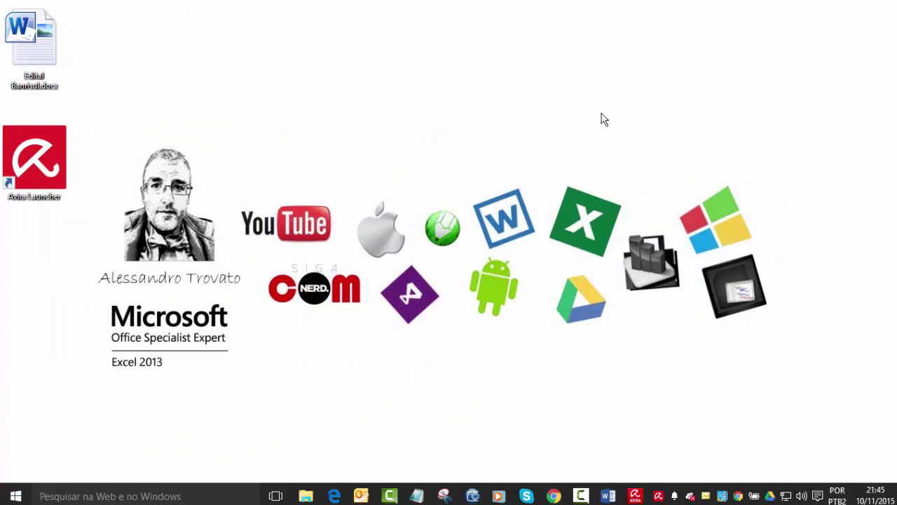
# - Search Windows for "firewall" and open Firewall do Windows com Segurança Avançada
pyautogui.press('super+s')
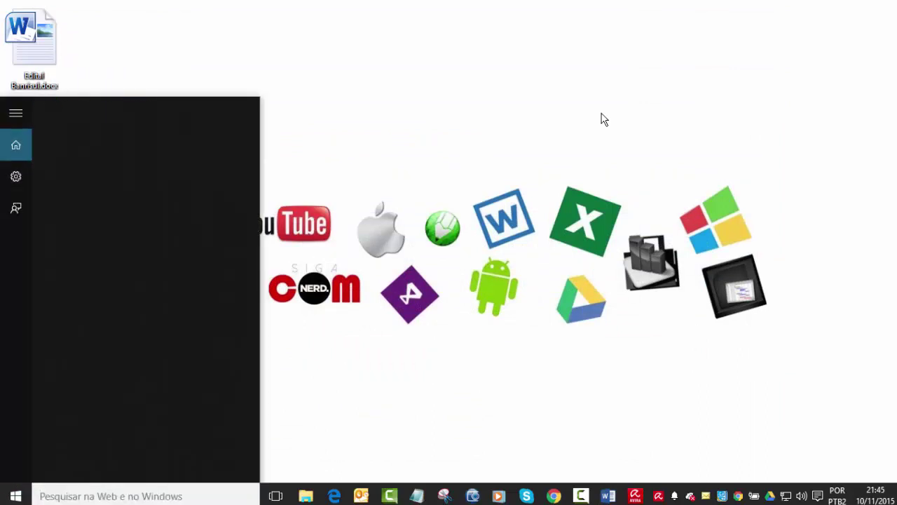
pyautogui.write('f')
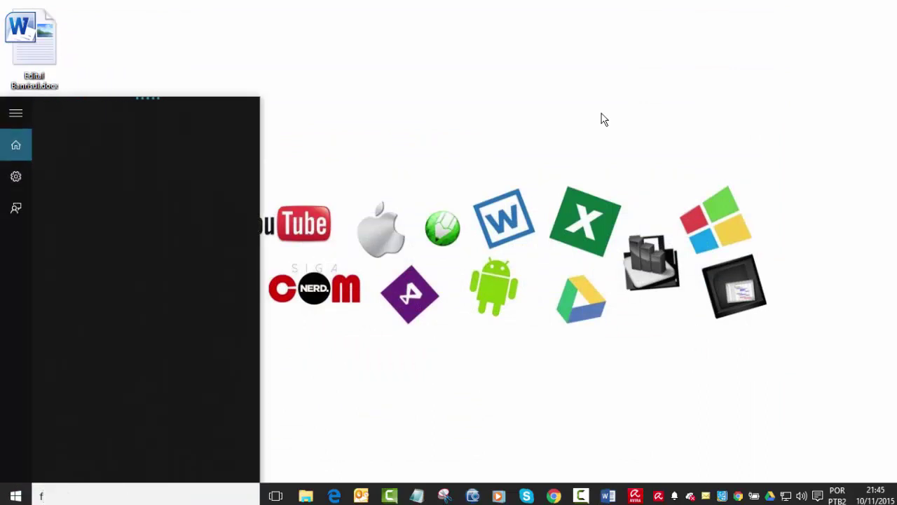
pyautogui.write('irewall')
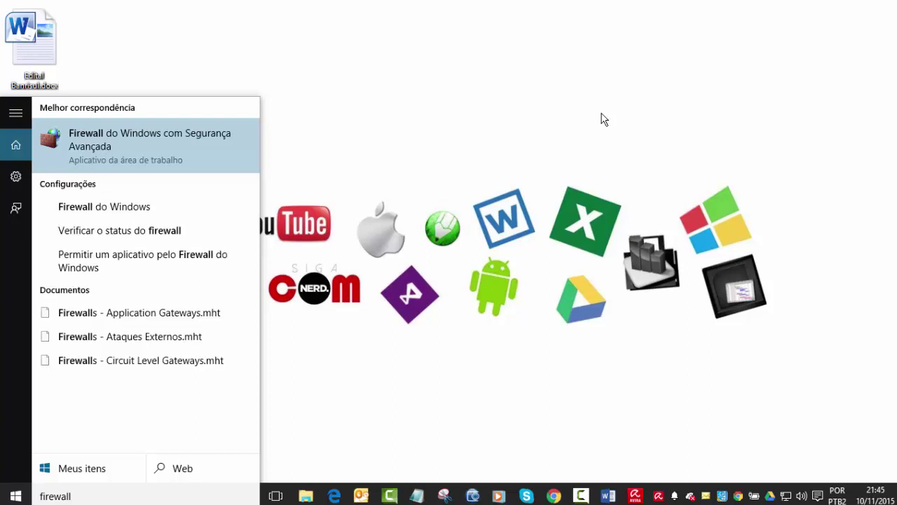
pyautogui.press('Return')
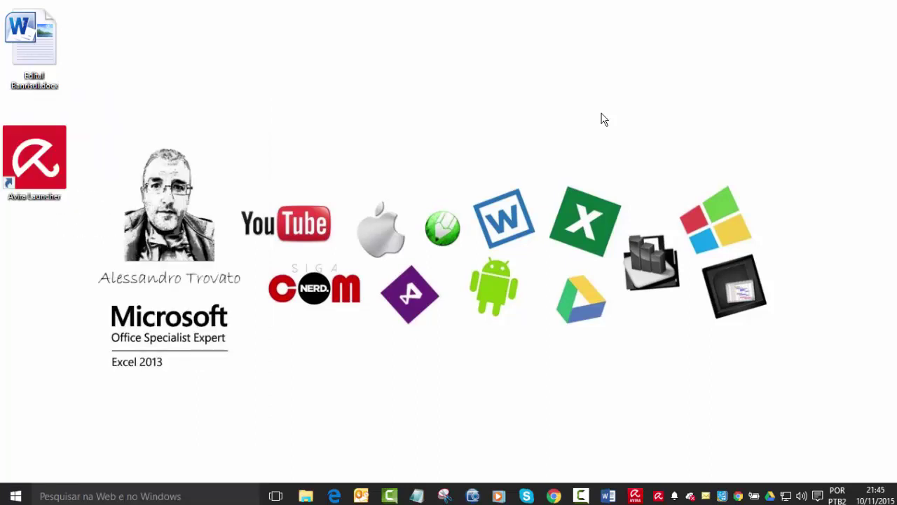